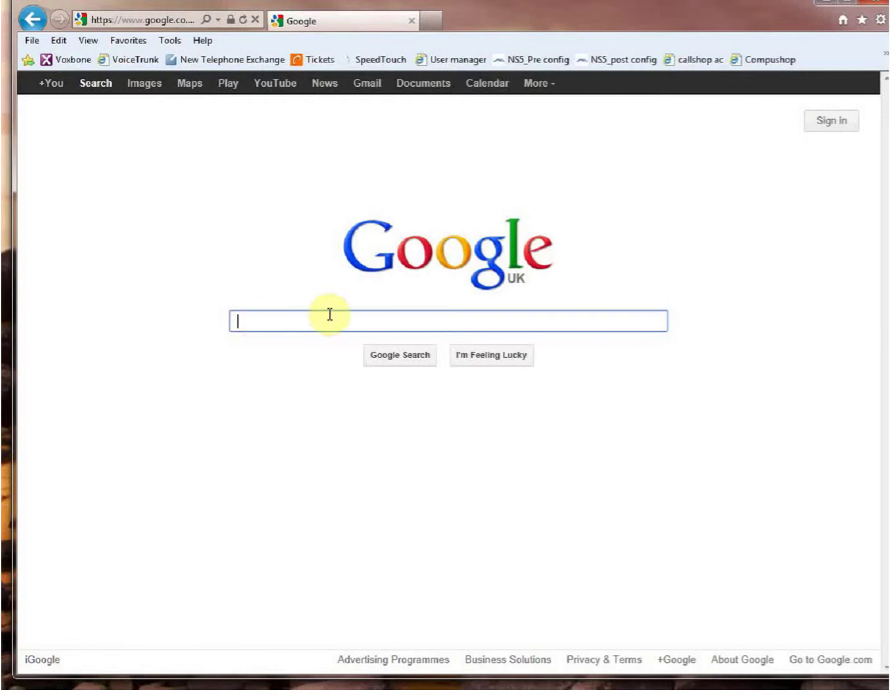
Search the web for "spybot" and open the official Spybot-S&D website in British English
type("spyb")
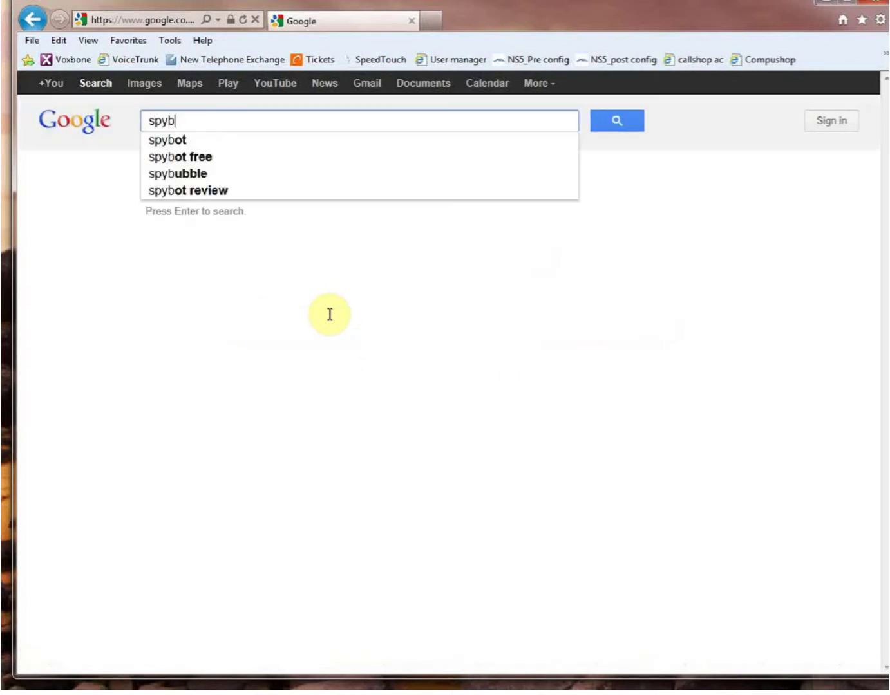
type("ot")
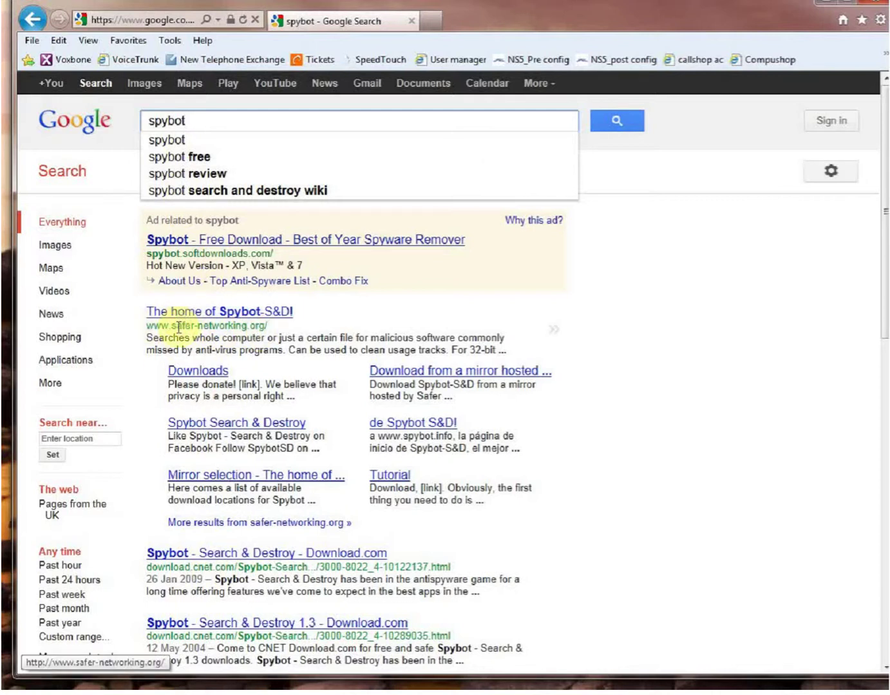
left_click(213, 312)
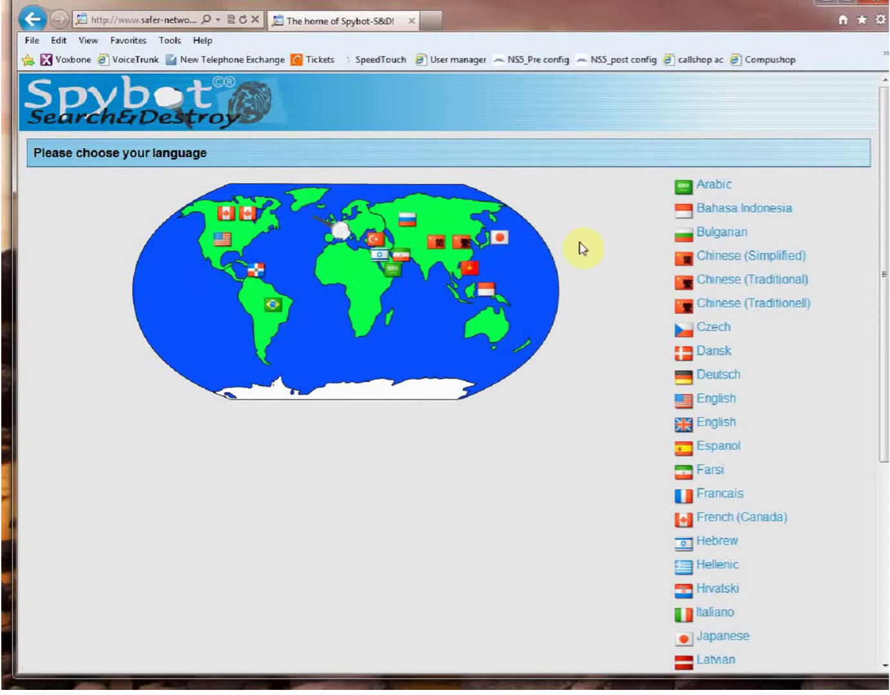
left_click(712, 428)
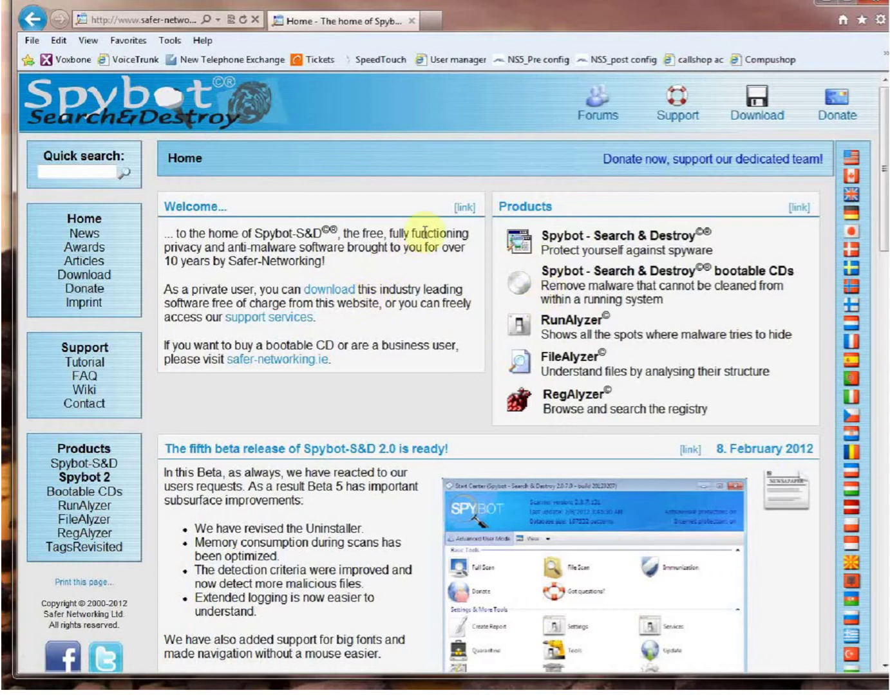
Go to the site's downloads and choose the SecurityWonks mirror for Spybot - Search & Destroy 1.6.2
left_click(81, 276)
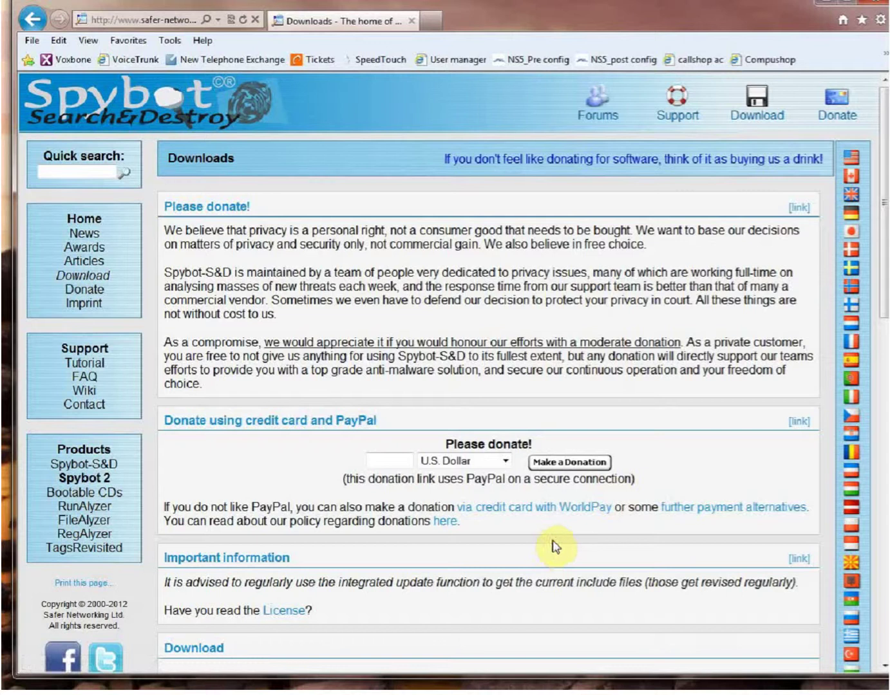
scroll(553, 543, "down", 3)
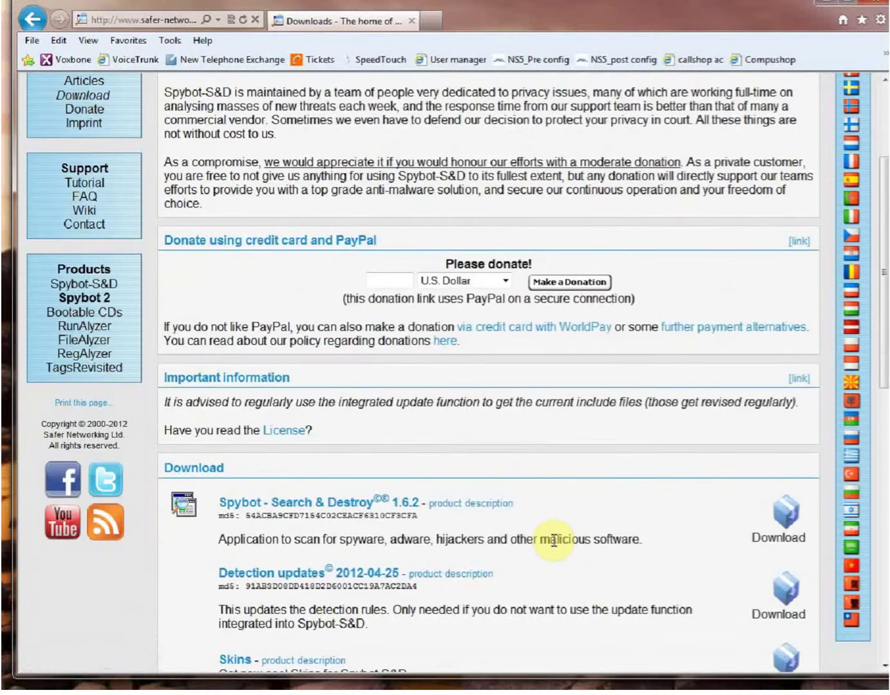
scroll(555, 538, "down", 2)
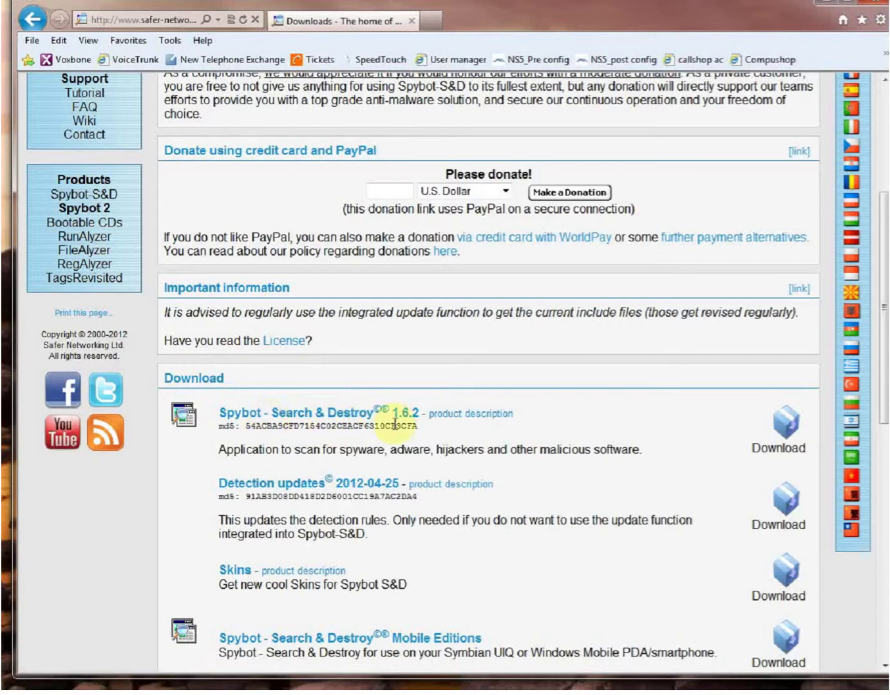
left_click(786, 434)
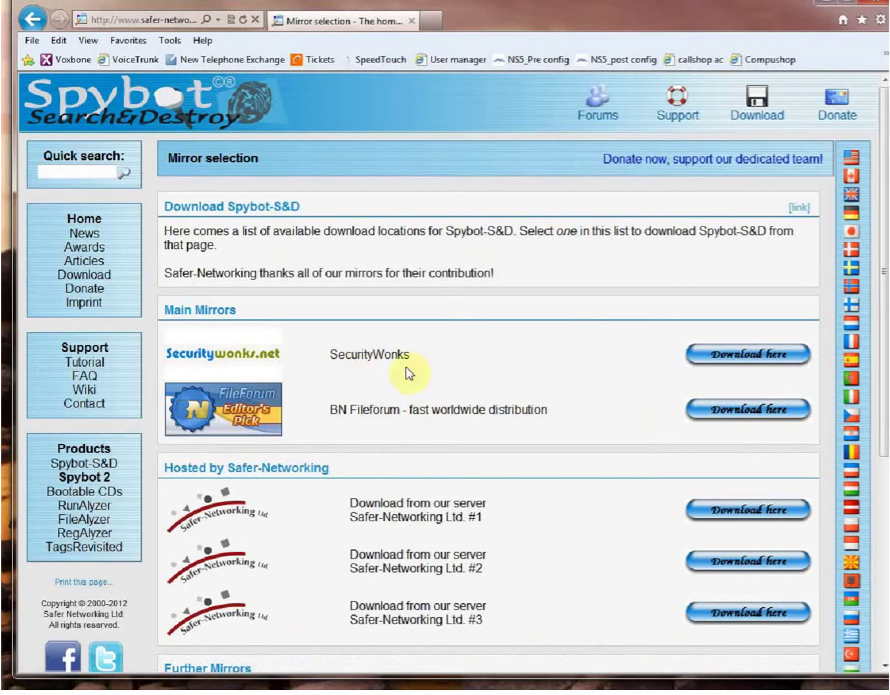
left_click(733, 357)
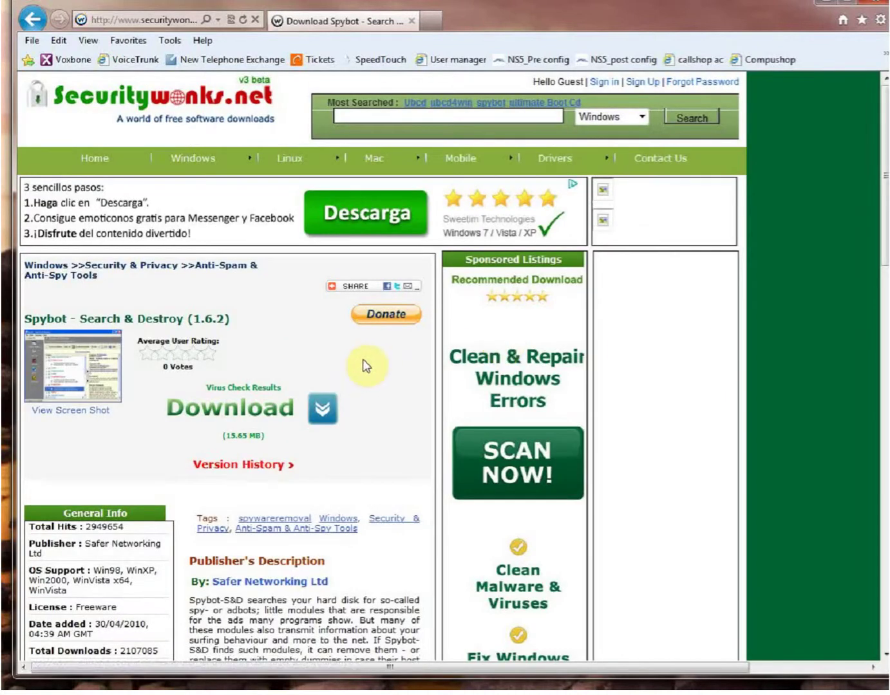
Download Spybot - Search & Destroy from the mirror page and save spybotsd162.exe to the Desktop
scroll(368, 368, "down", 3)
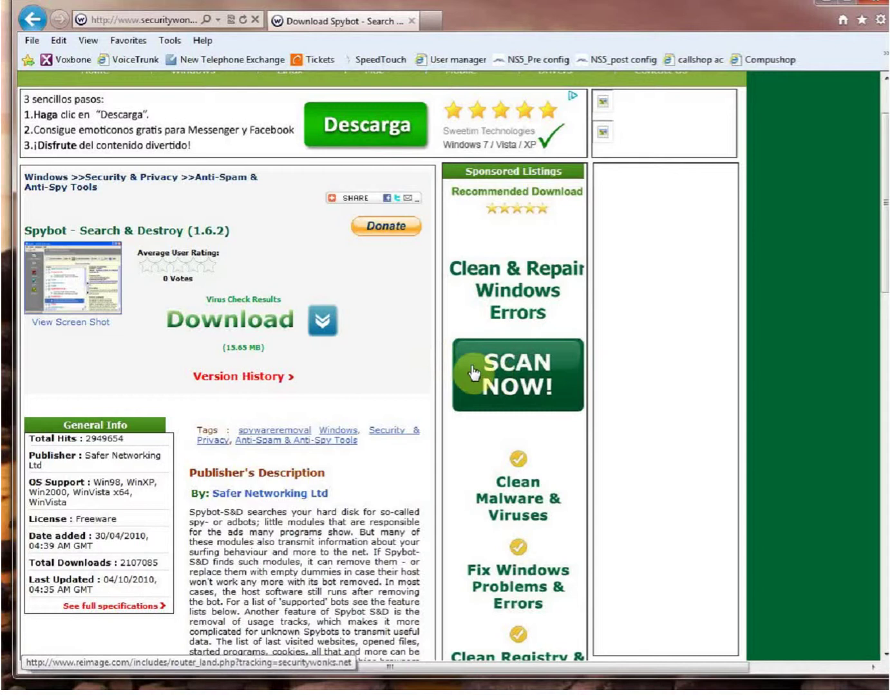
scroll(432, 351, "up", 3)
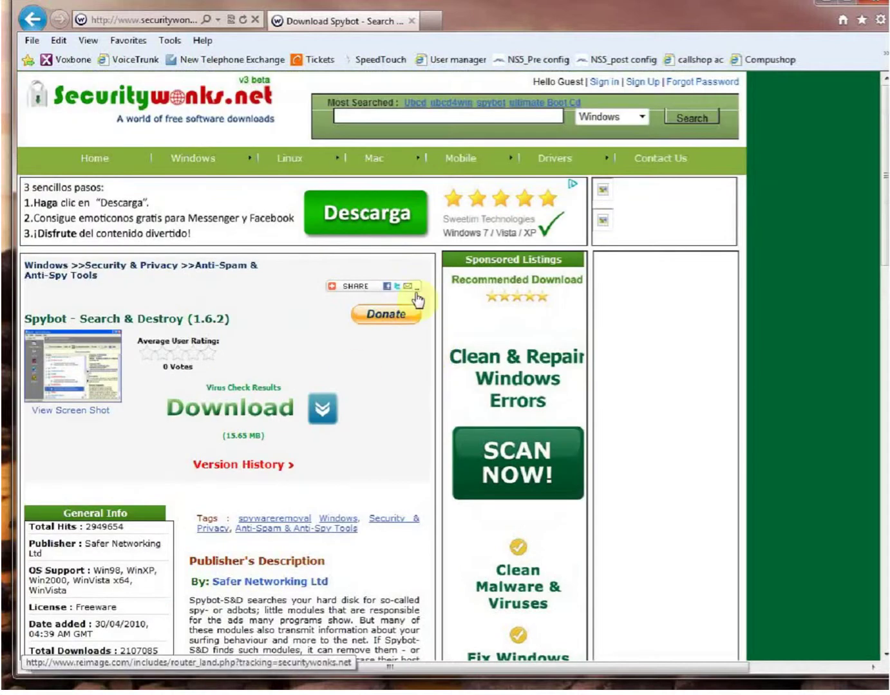
left_click(318, 415)
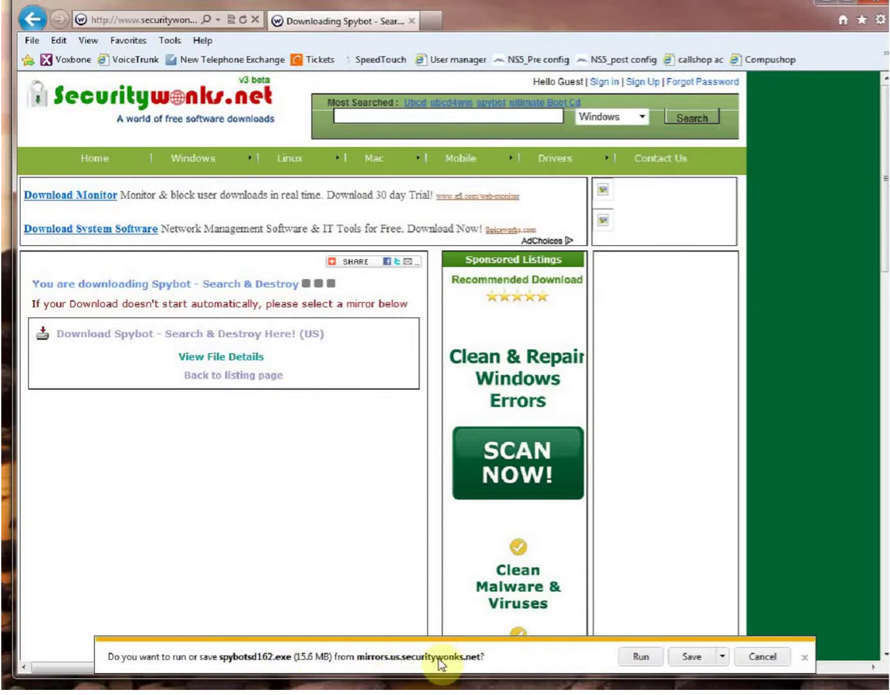
left_click(721, 658)
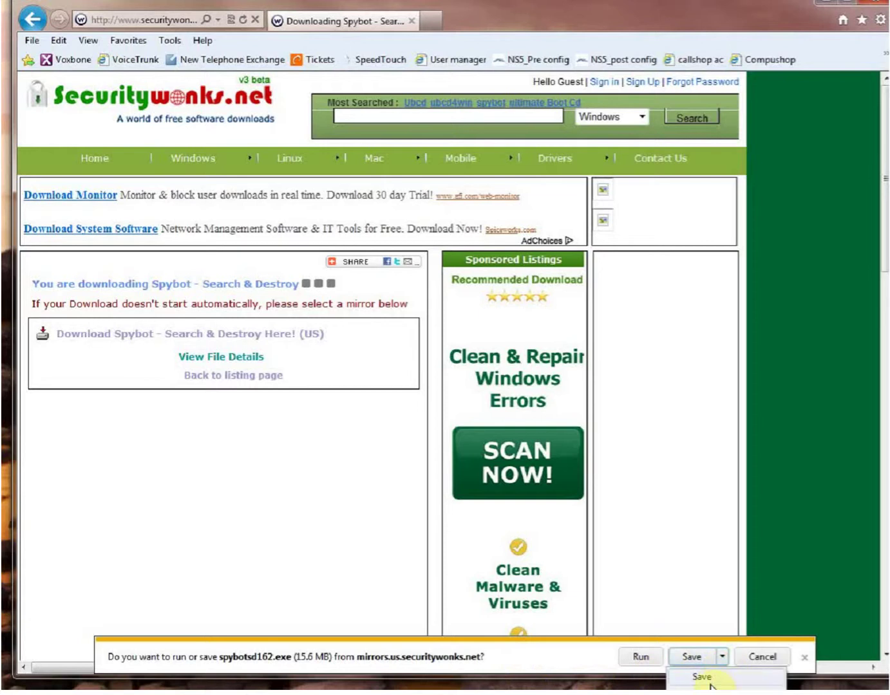
left_click(711, 687)
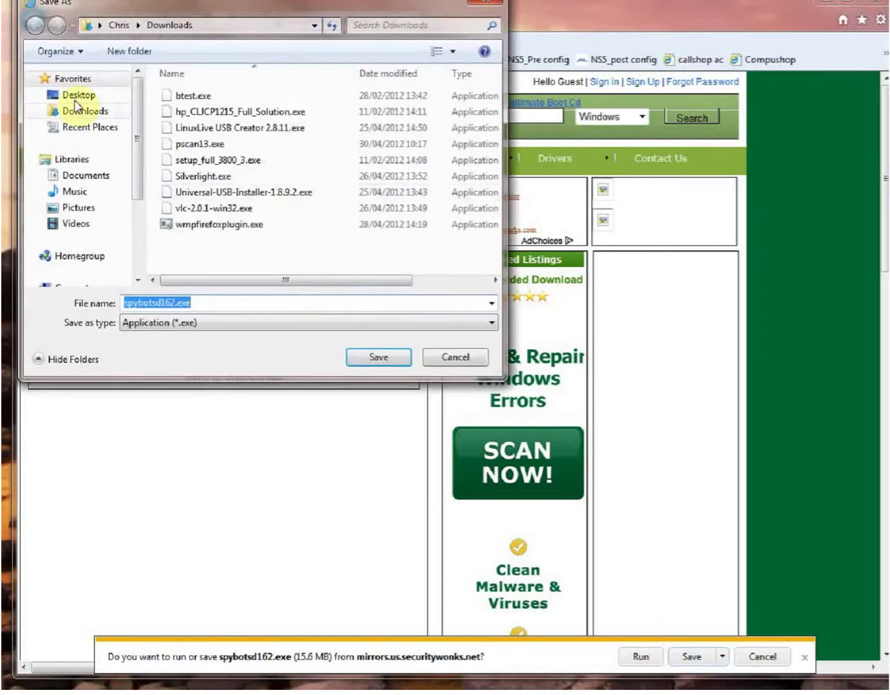
left_click(68, 97)
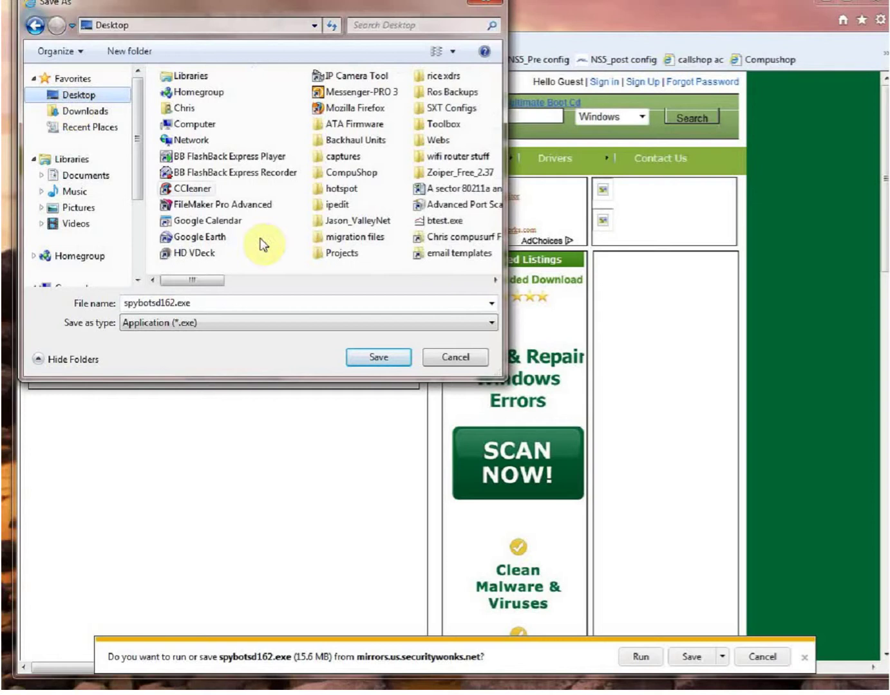
left_click(394, 363)
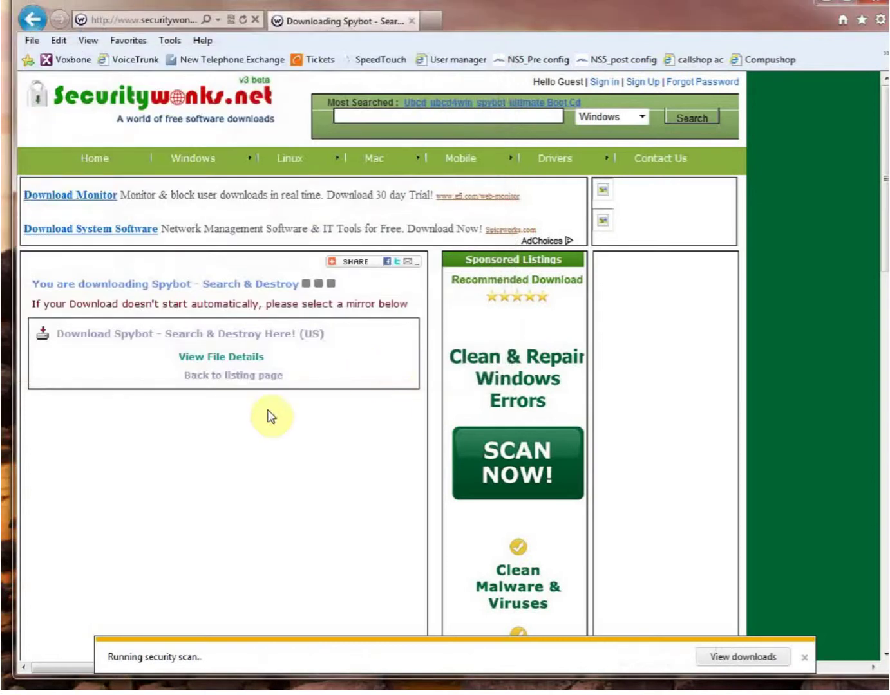
Run the downloaded Spybot installer from the desktop, allowing it past the security warning, with English as the setup language
key("super+d")
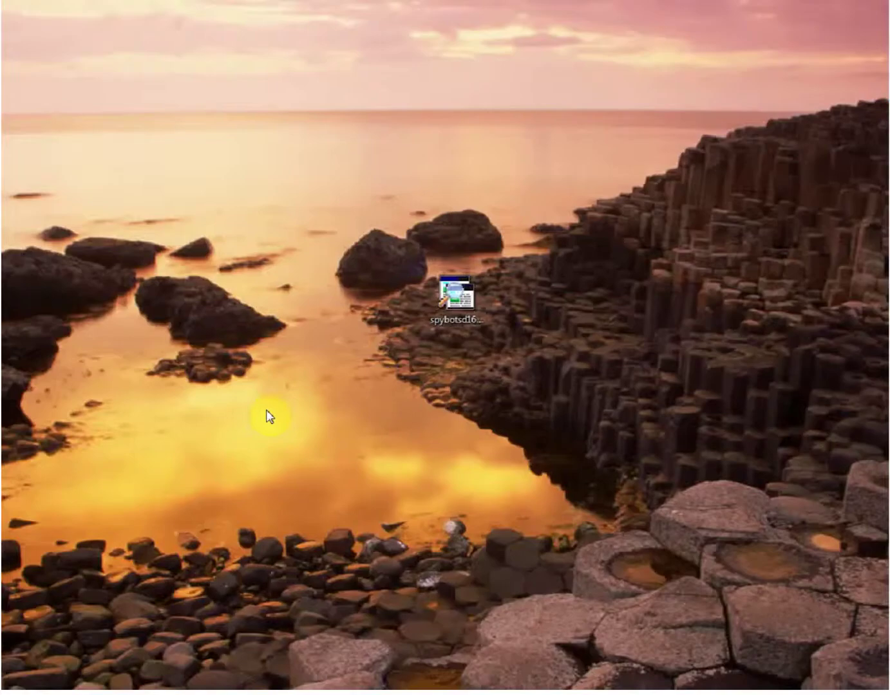
double_click(461, 316)
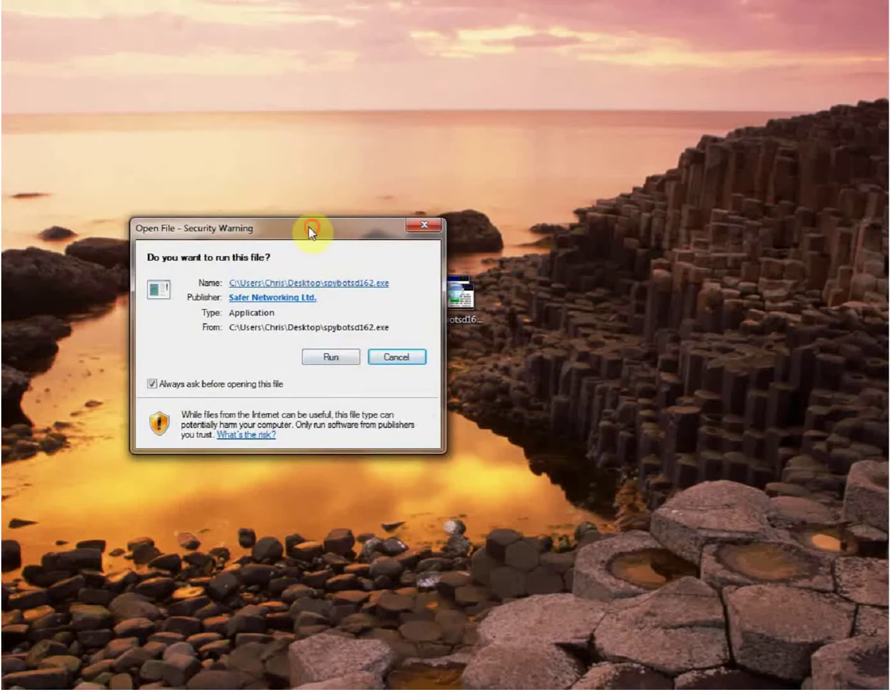
left_click_drag(309, 226, 278, 203)
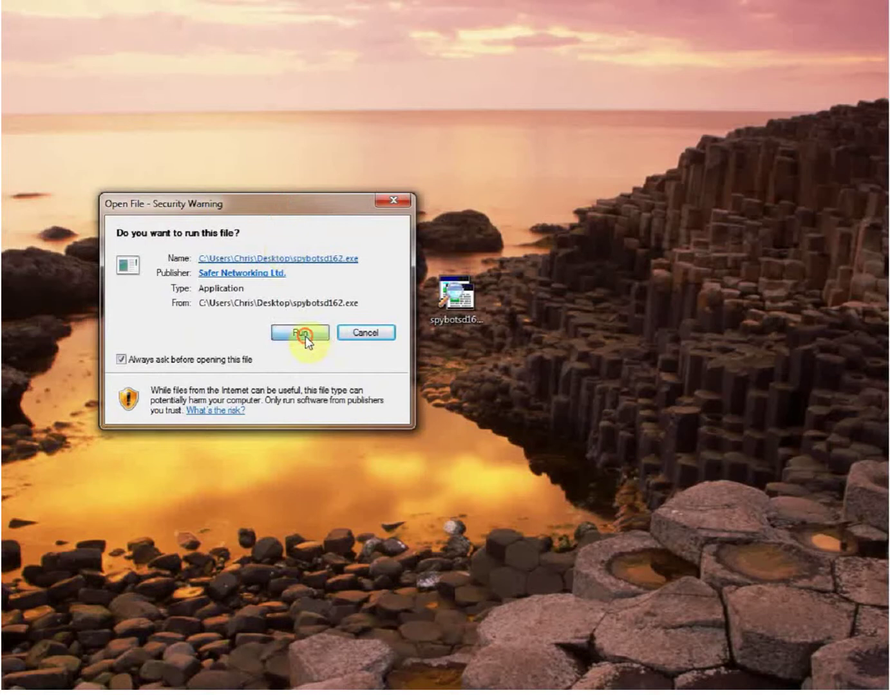
left_click(302, 333)
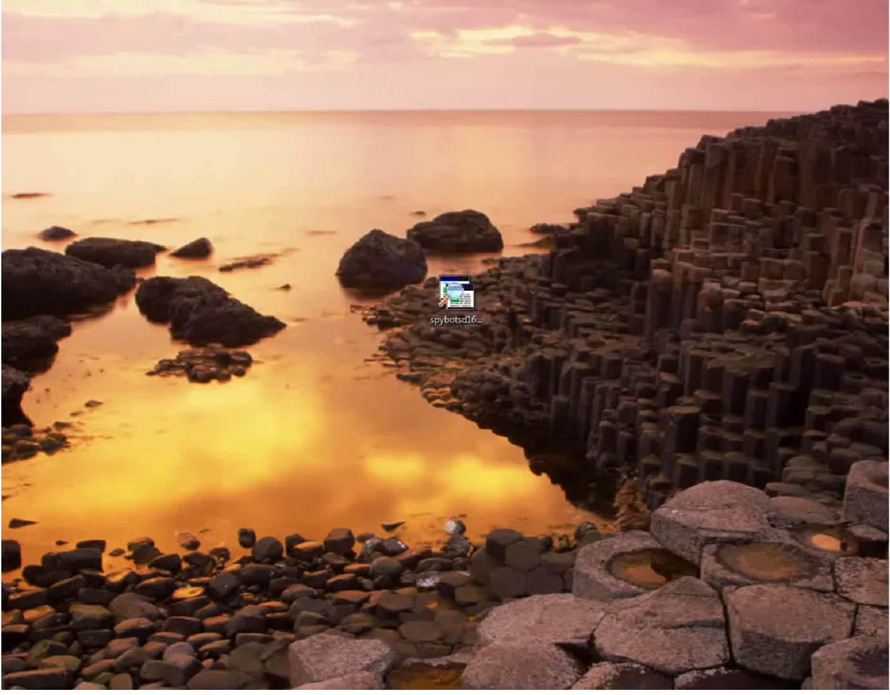
left_click(28, 308)
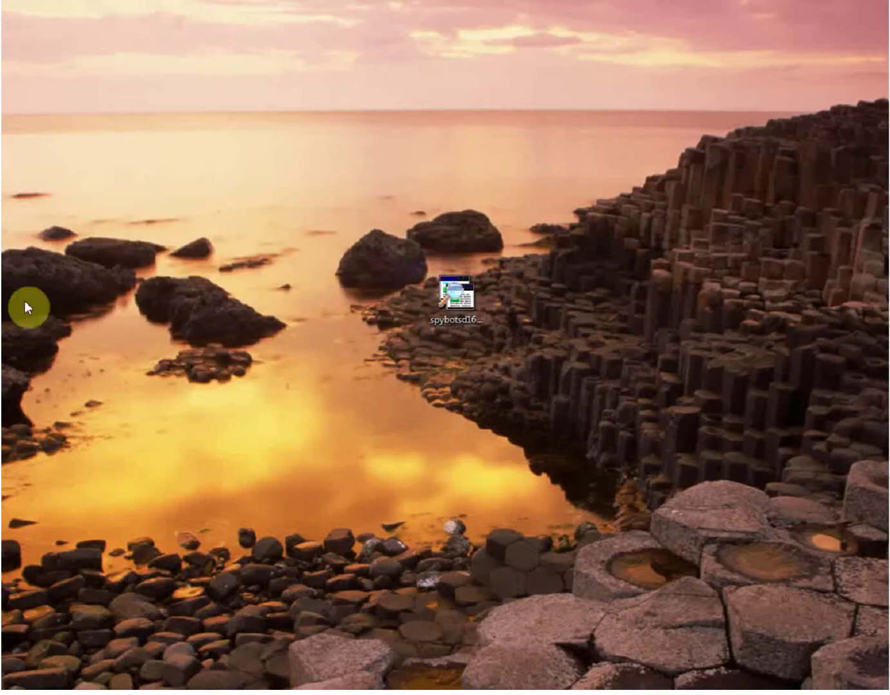
left_click_drag(357, 312, 308, 244)
left_click(322, 348)
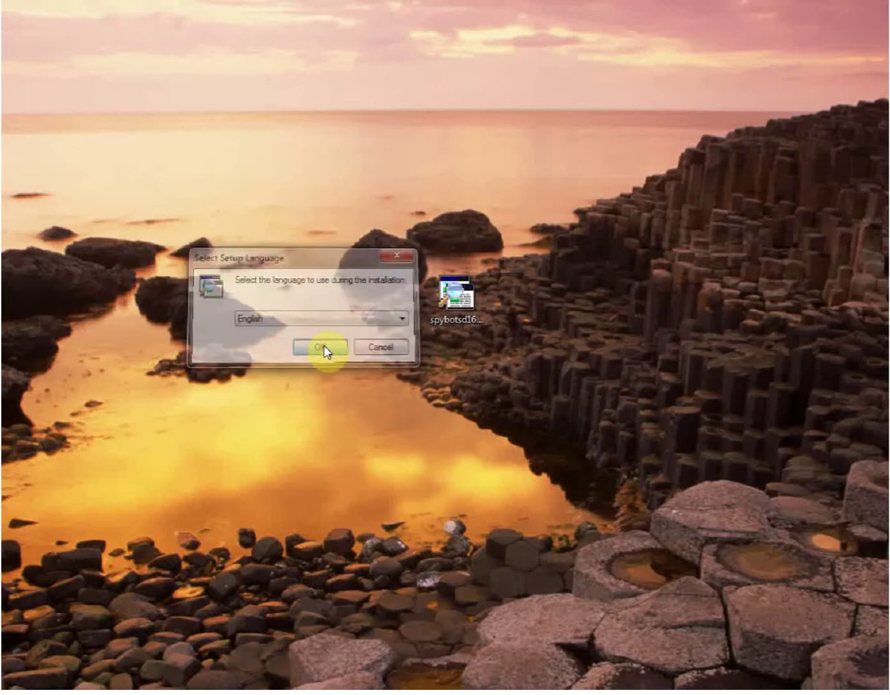
Accept the license agreement in the setup wizard and keep the default destination folder
left_click_drag(273, 192, 366, 167)
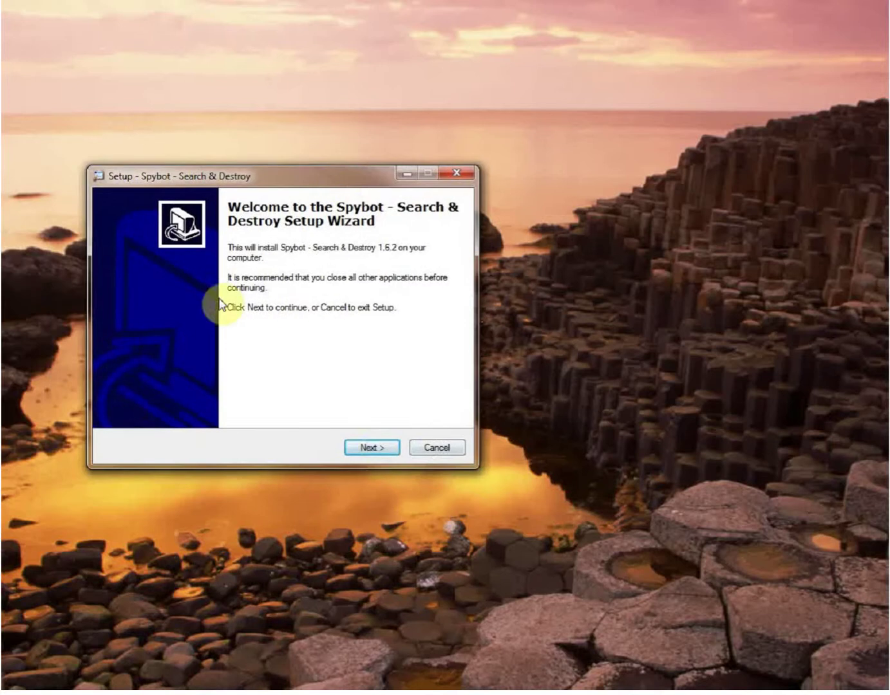
left_click(373, 449)
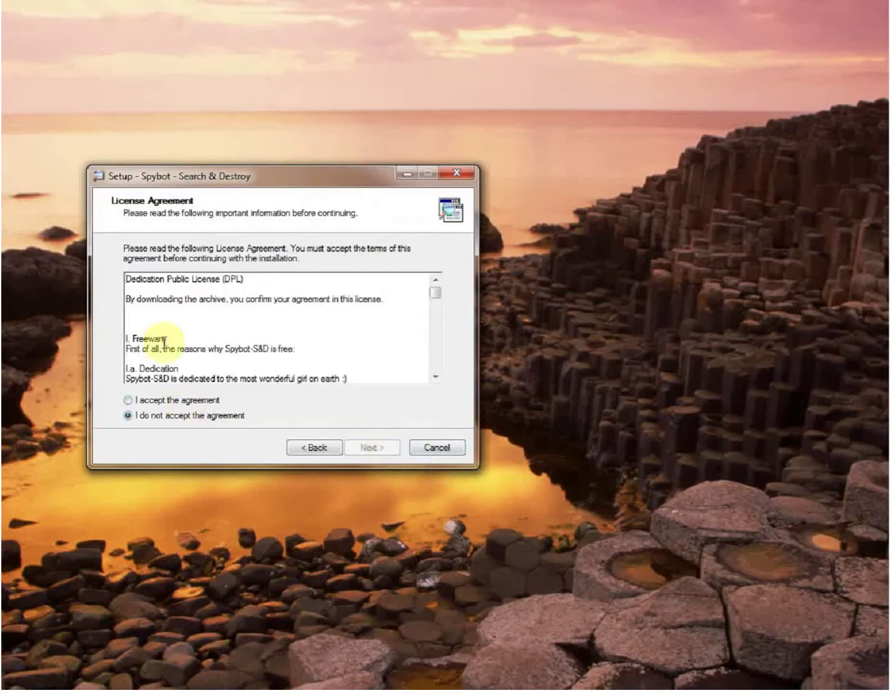
left_click(139, 400)
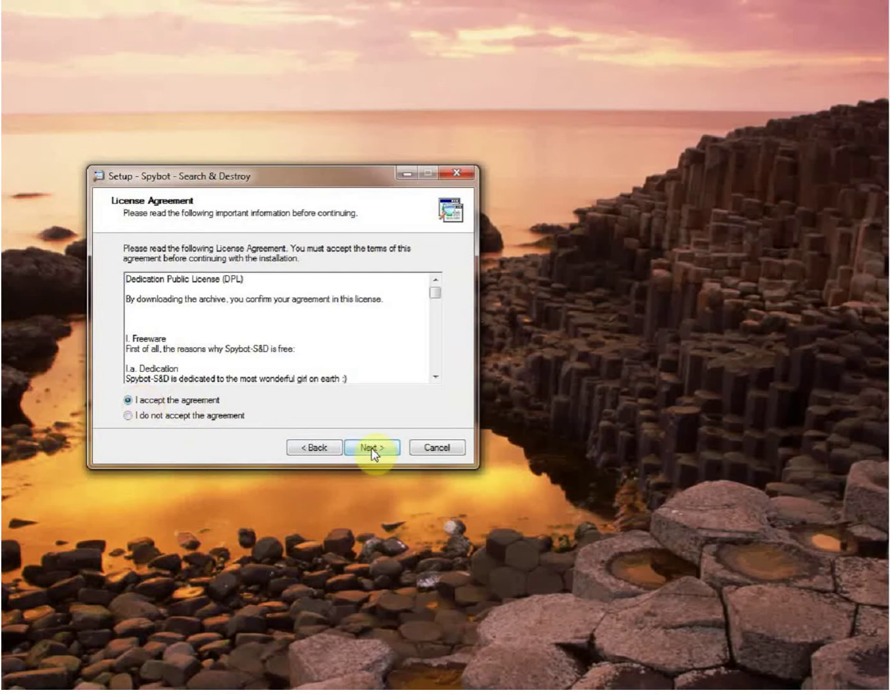
left_click(371, 450)
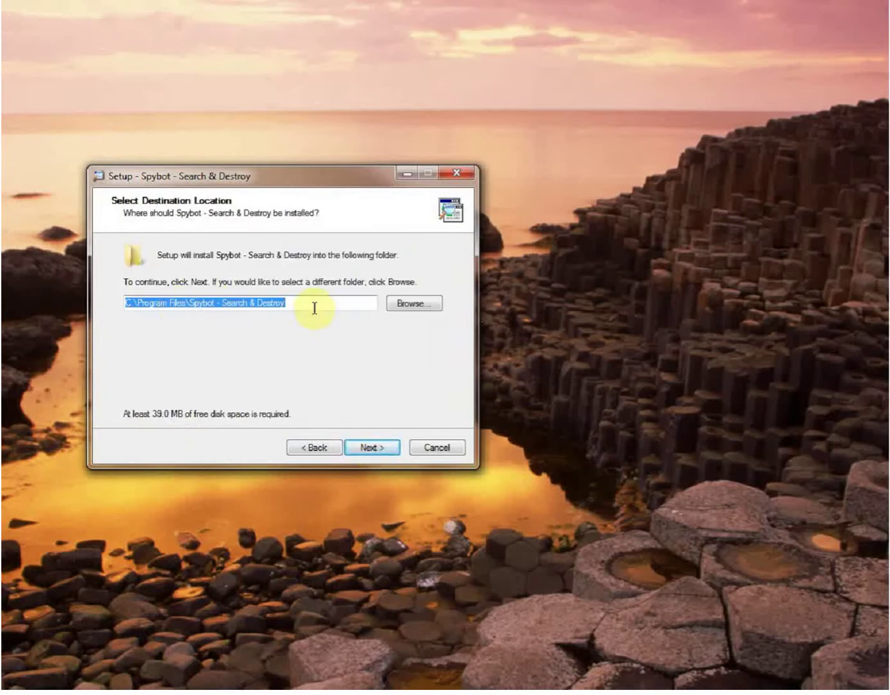
left_click(370, 448)
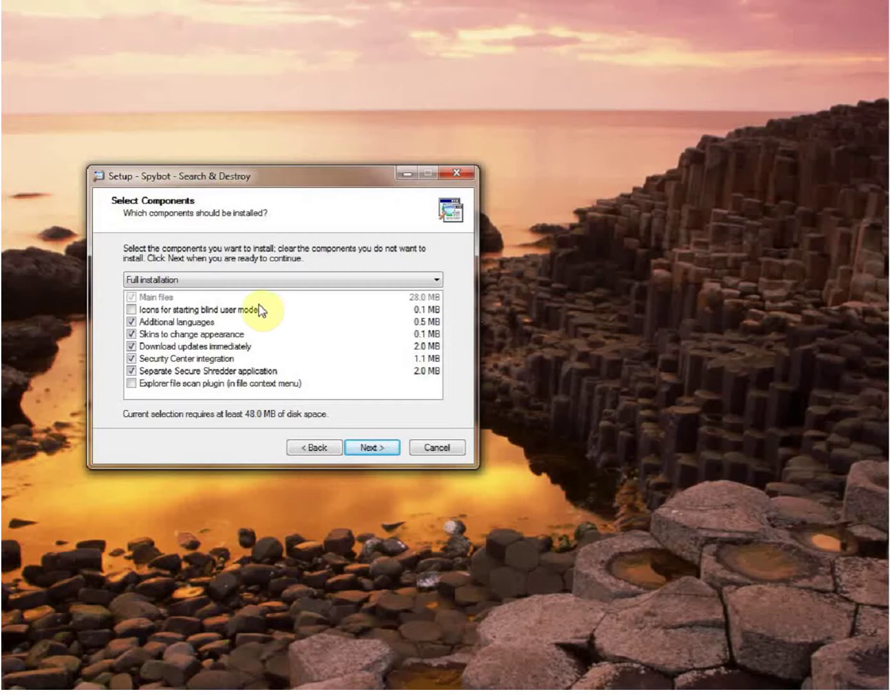
Exclude additional languages, skins, Security Center integration and the Separate Secure Shredder application from the components, keeping immediate update download
left_click(131, 322)
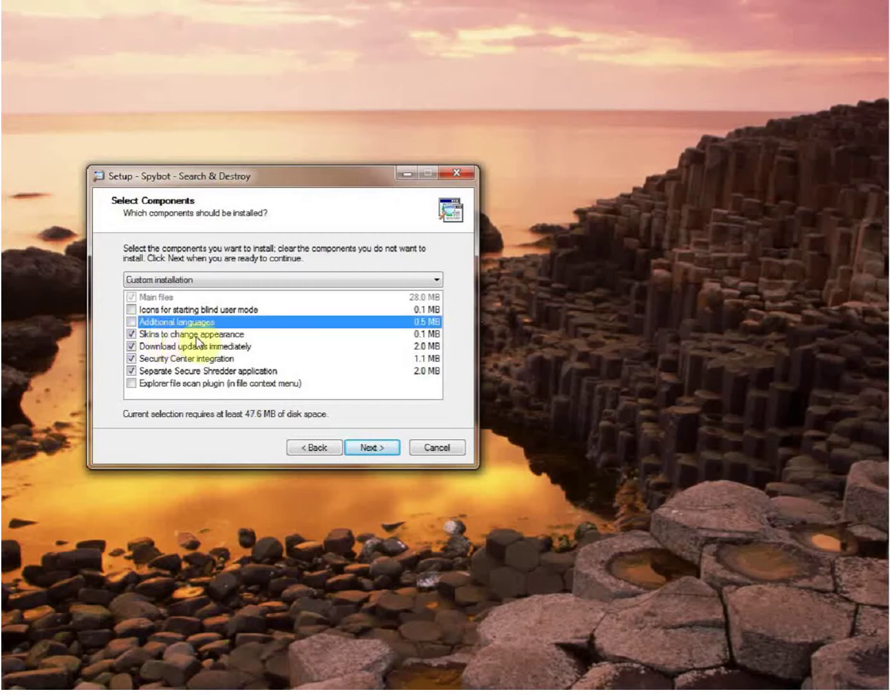
left_click(132, 334)
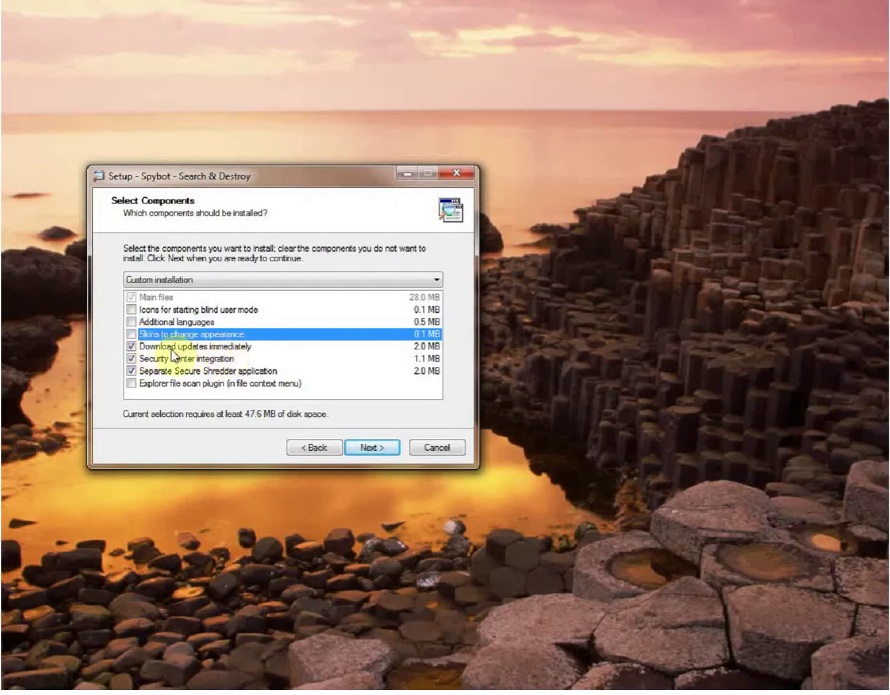
left_click(132, 360)
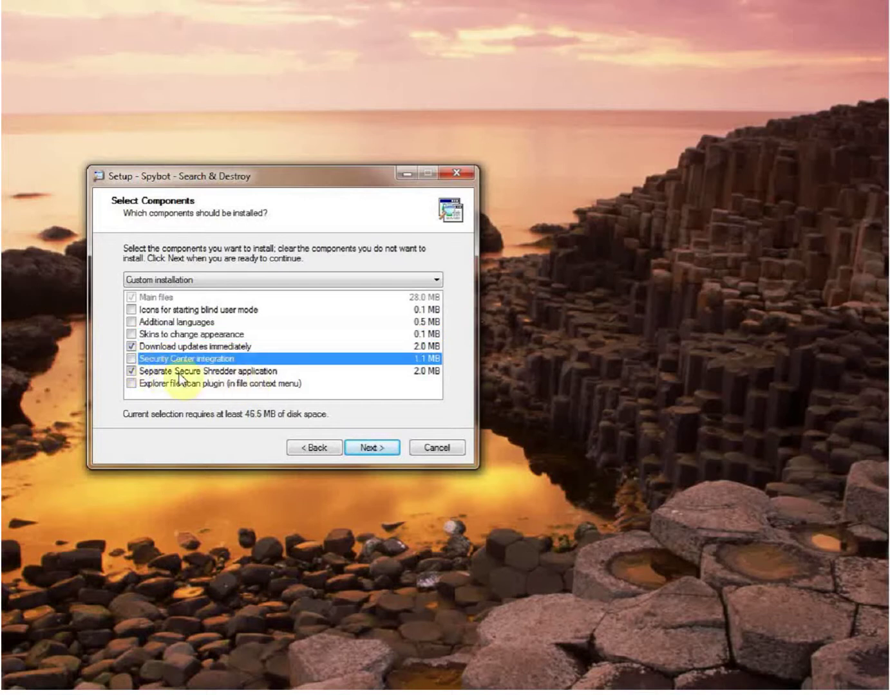
left_click(133, 371)
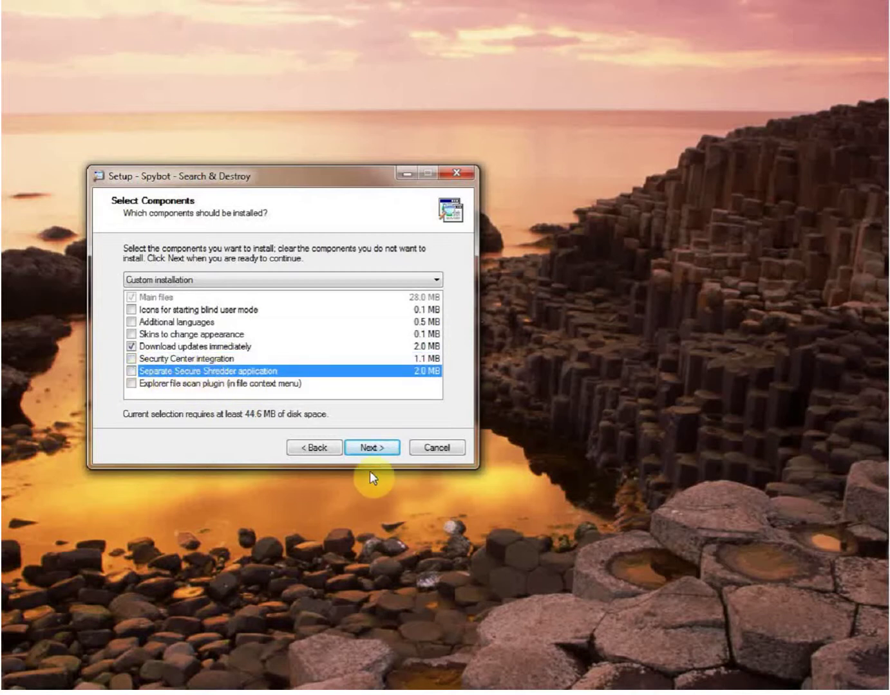
left_click(371, 448)
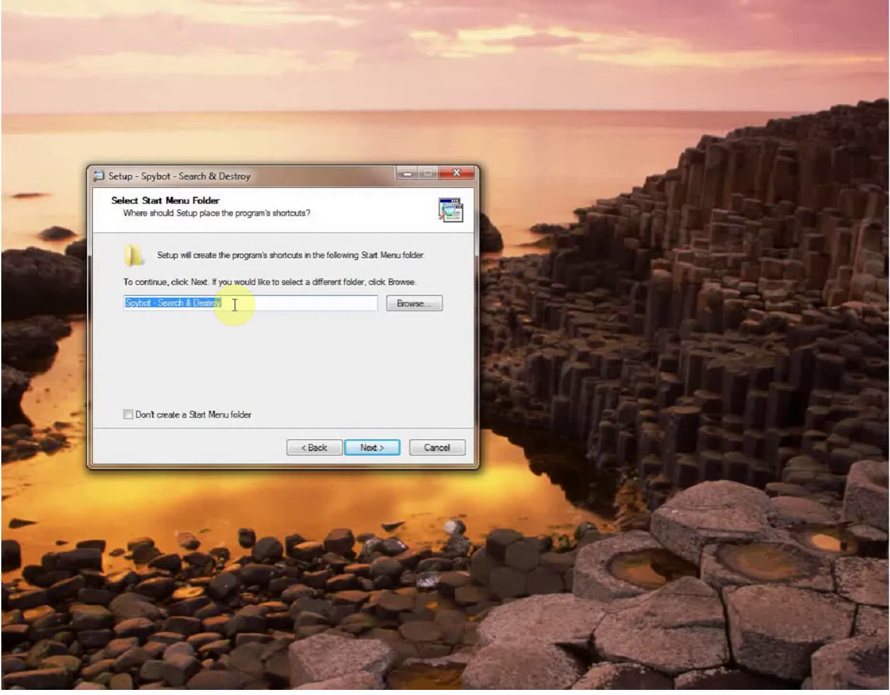
Keep the default Start Menu folder and both icon tasks, but exclude SDHelper and TeaTimer permanent protection from the setup
left_click(372, 448)
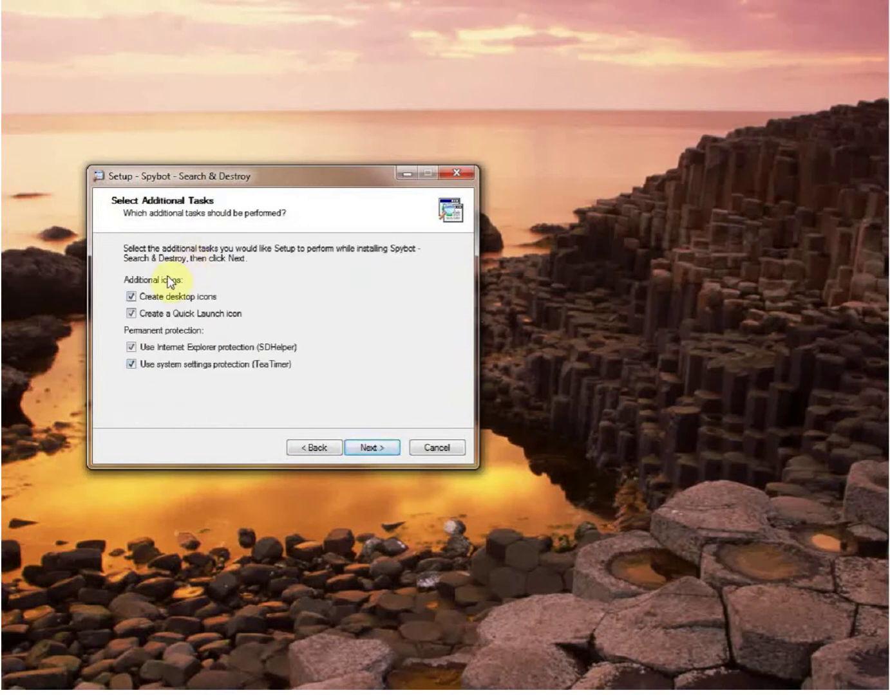
left_click(132, 311)
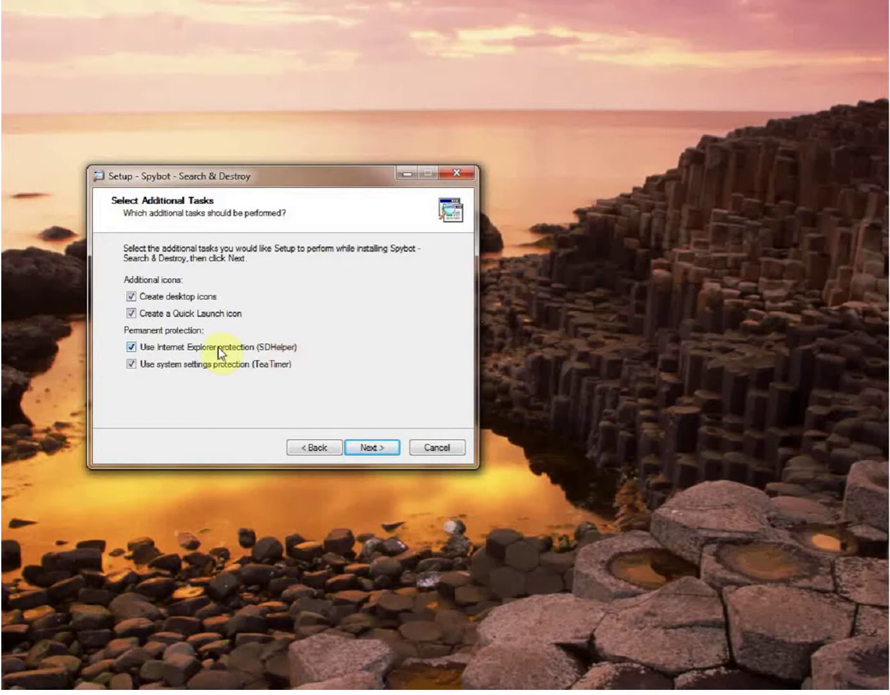
left_click(132, 348)
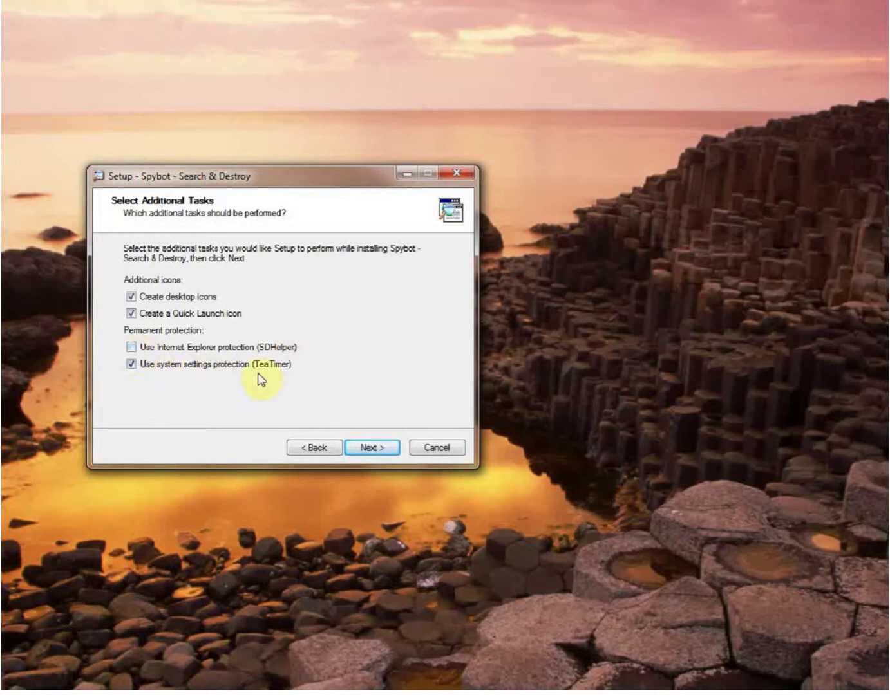
left_click(132, 364)
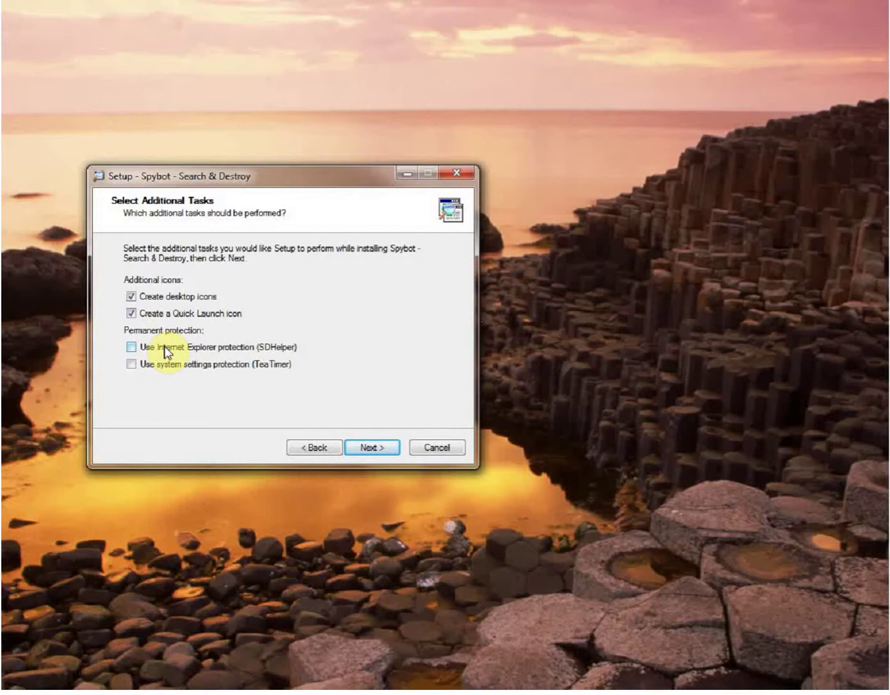
left_click(377, 450)
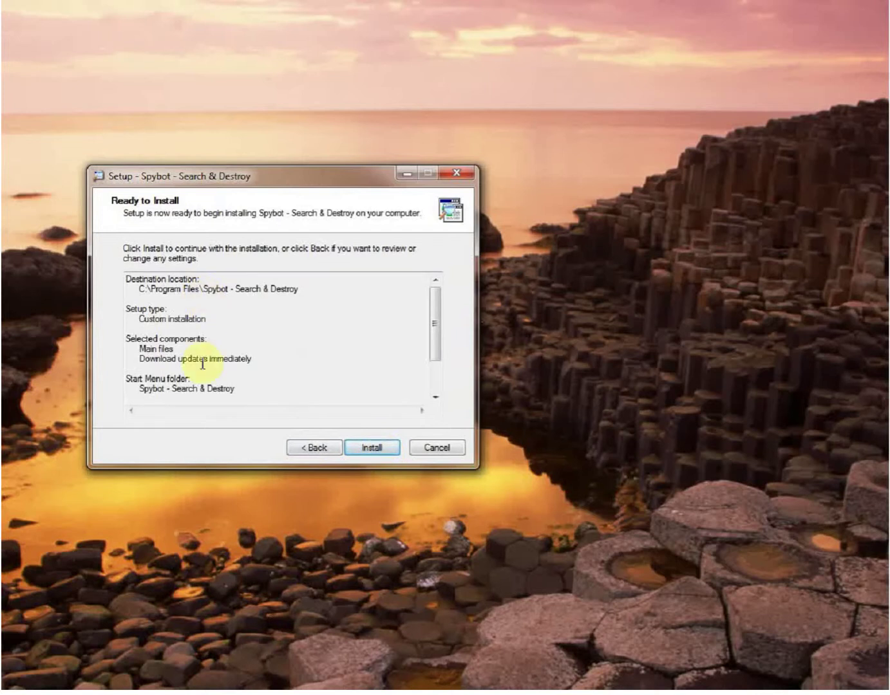
Install Spybot with the chosen settings, finish setup with SpybotSD.exe set to run, and accept the legal notice
left_click_drag(433, 332, 438, 370)
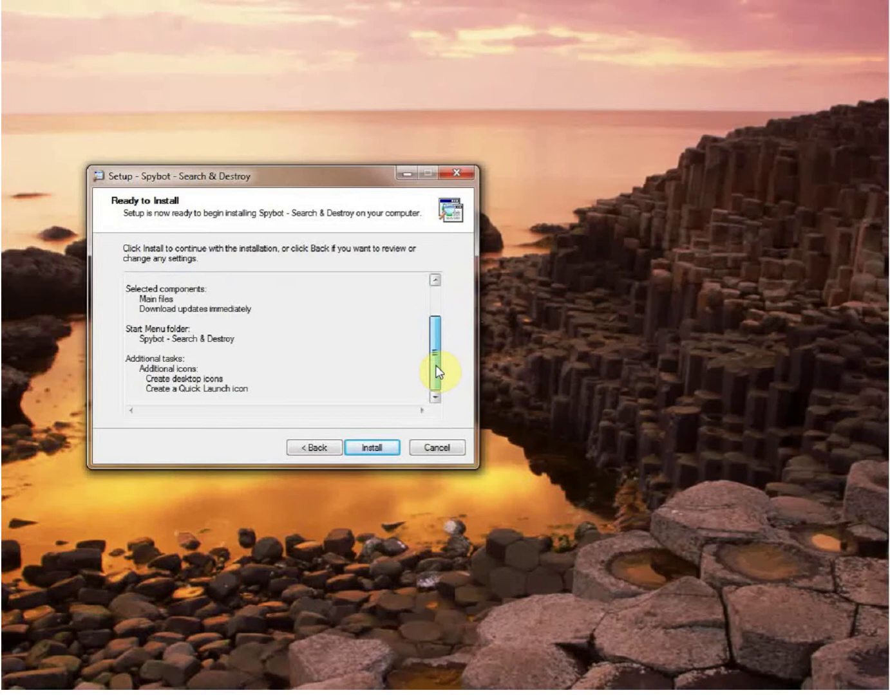
left_click(371, 448)
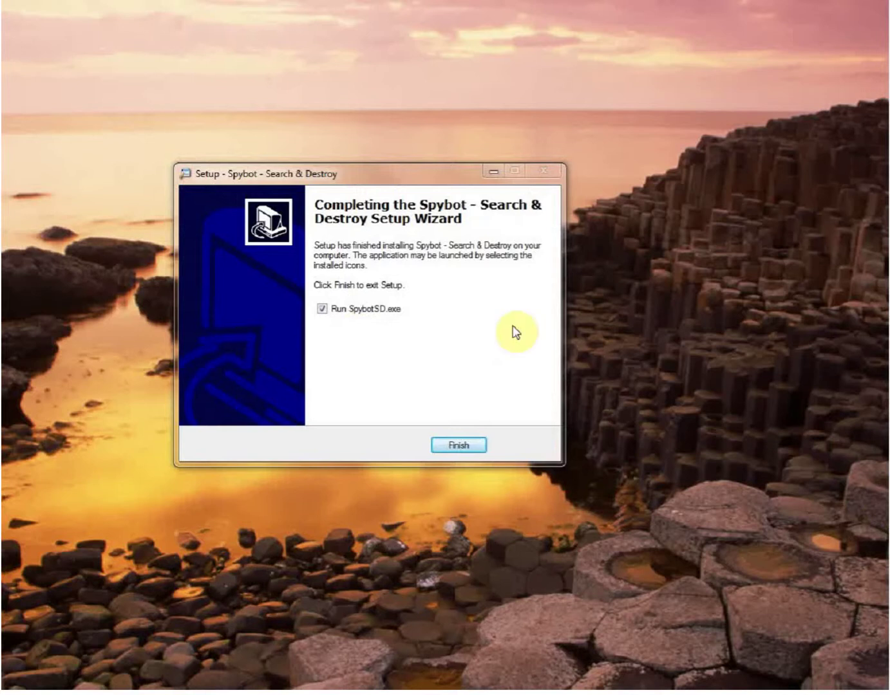
left_click_drag(395, 172, 459, 156)
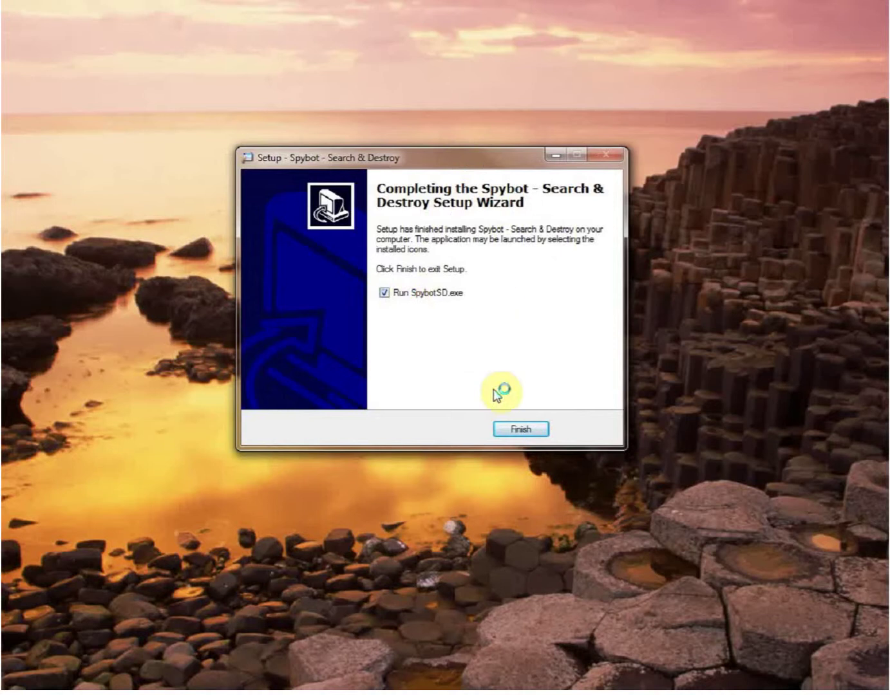
left_click(515, 435)
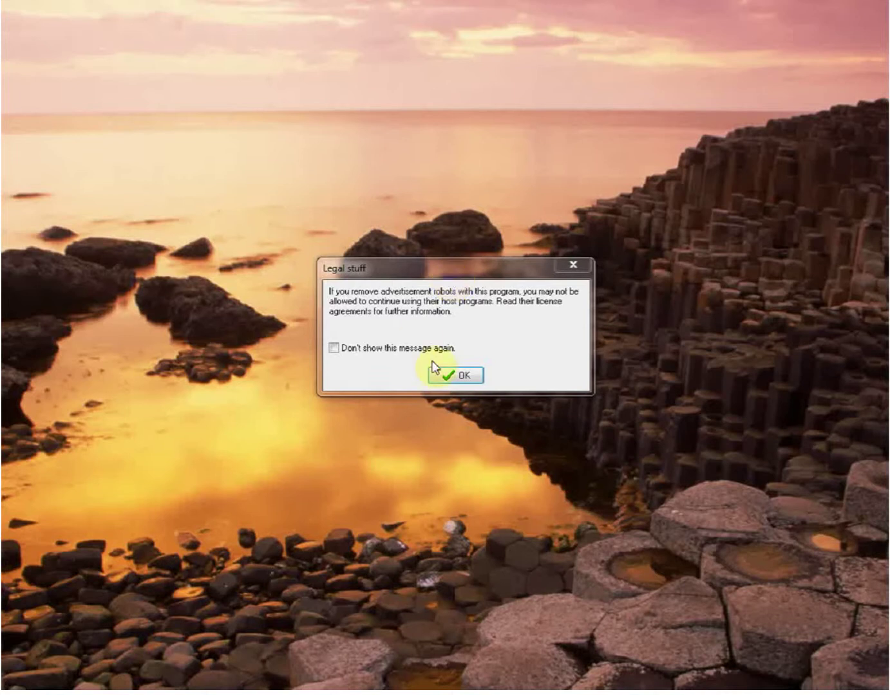
left_click(461, 377)
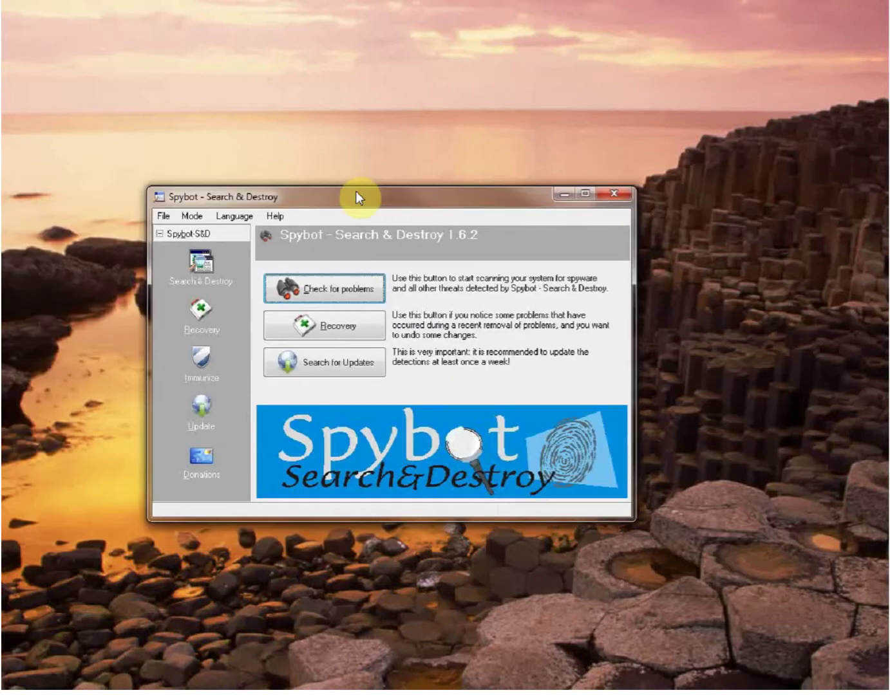
Skip the registry backup and remaining Spybot-S&D Wizard steps, and start using the program
left_click_drag(359, 193, 408, 152)
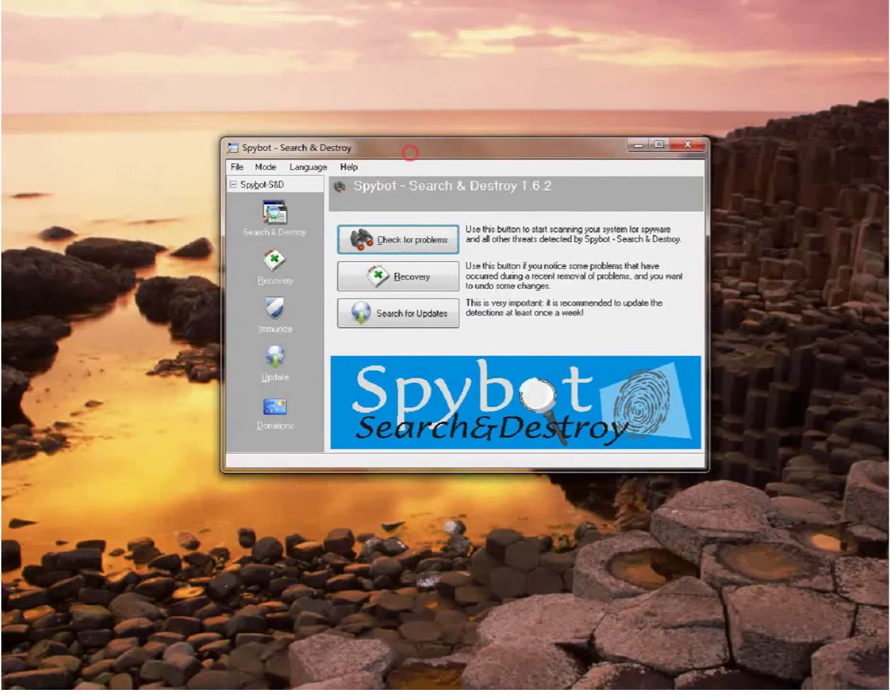
left_click_drag(126, 247, 278, 255)
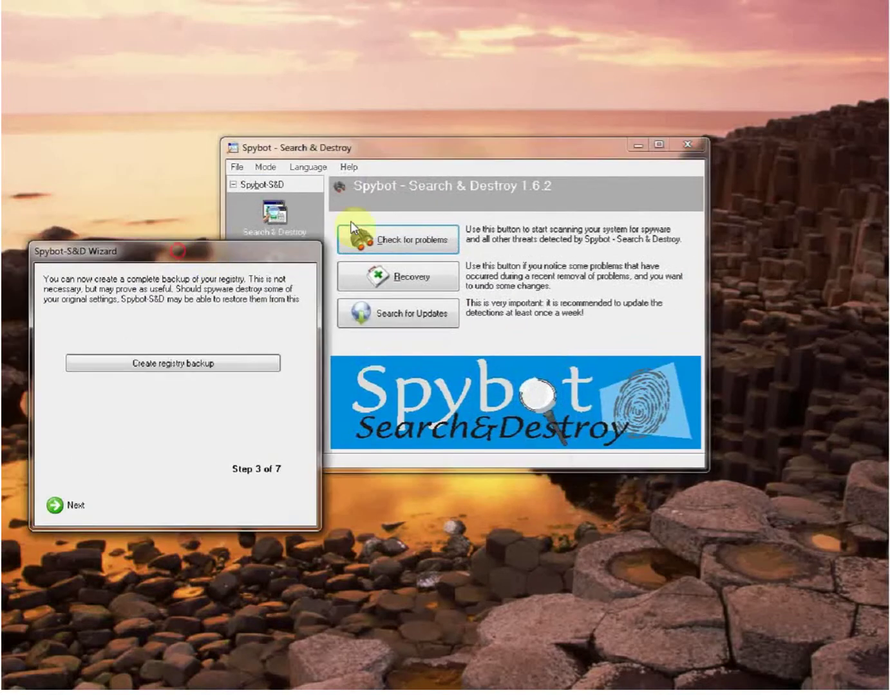
left_click_drag(442, 150, 546, 134)
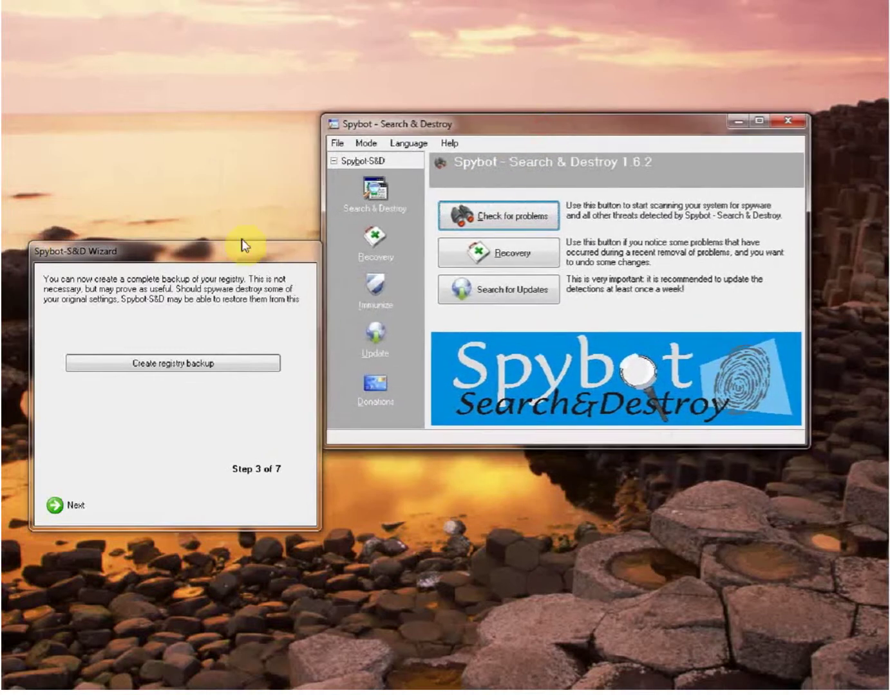
left_click_drag(232, 248, 227, 122)
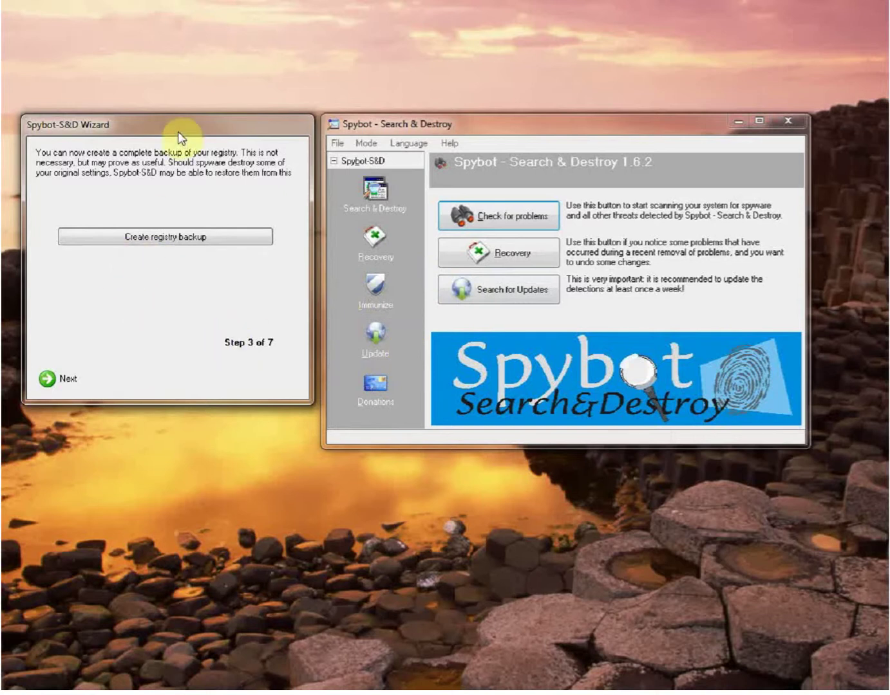
mouse_move(175, 131)
left_mouse_down()
mouse_move(177, 111)
mouse_move(175, 179)
mouse_move(179, 139)
left_mouse_up()
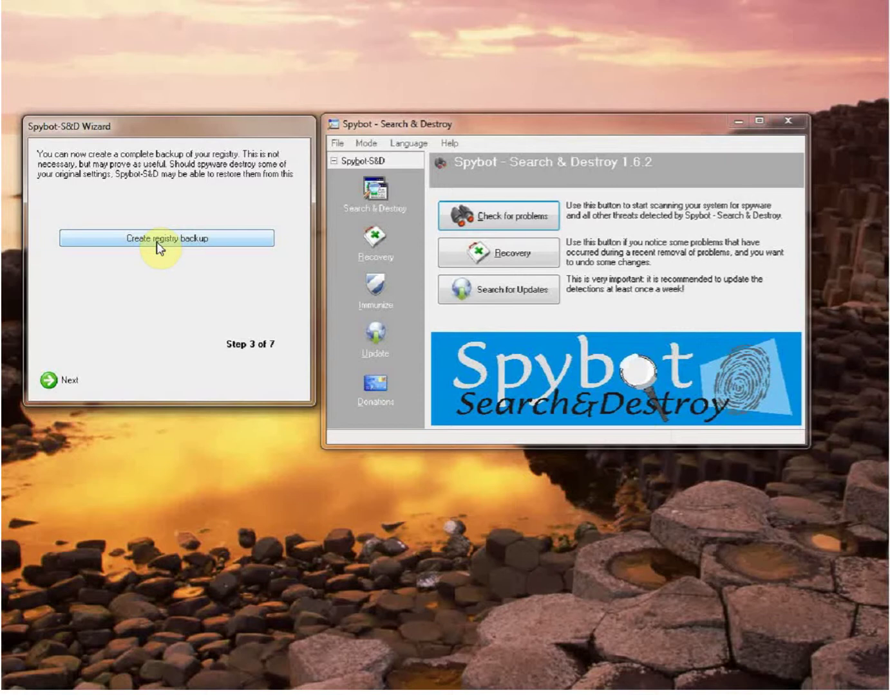
left_click(48, 379)
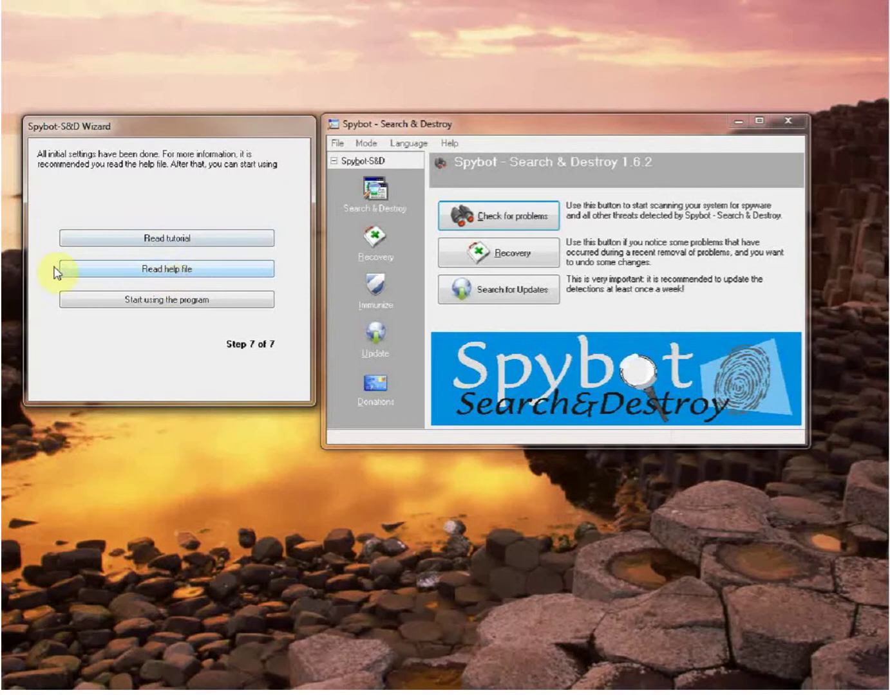
left_click(158, 302)
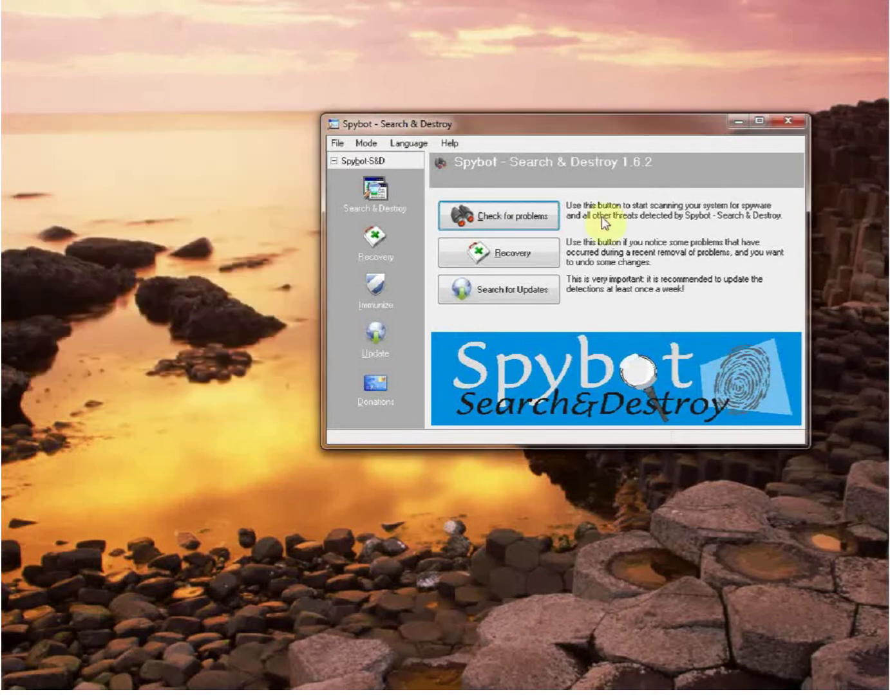
Search for updates using the Safer-Networking #2 (Europe) mirror
left_click_drag(557, 128, 398, 80)
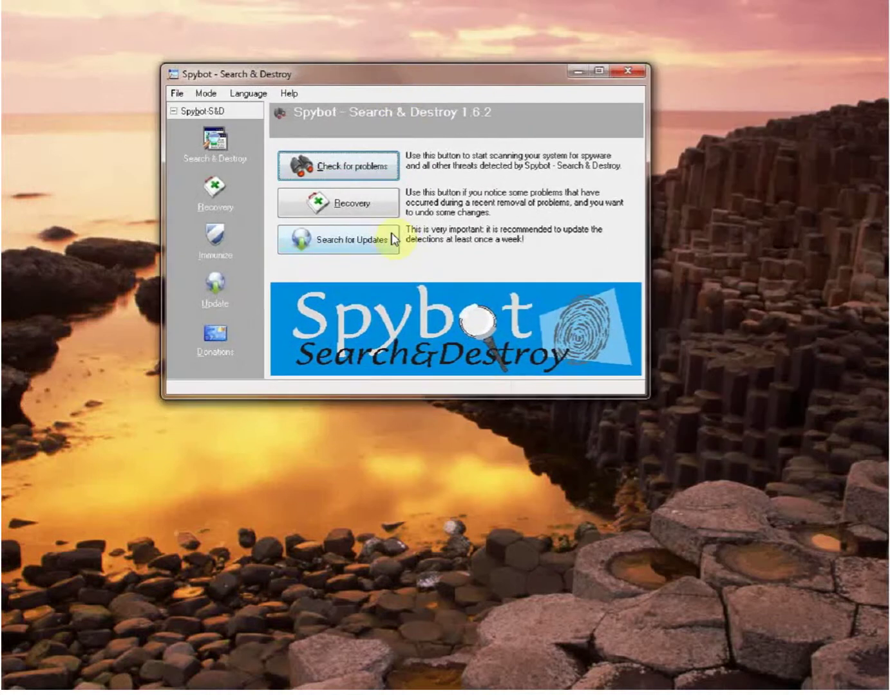
left_click(341, 240)
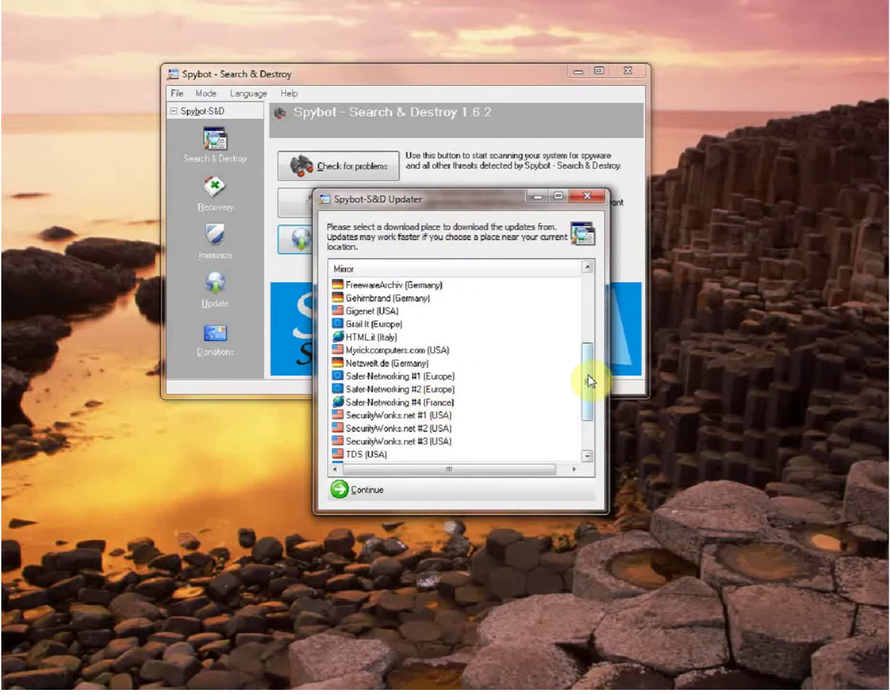
mouse_move(588, 376)
left_mouse_down()
mouse_move(589, 412)
mouse_move(586, 297)
mouse_move(585, 393)
left_mouse_up()
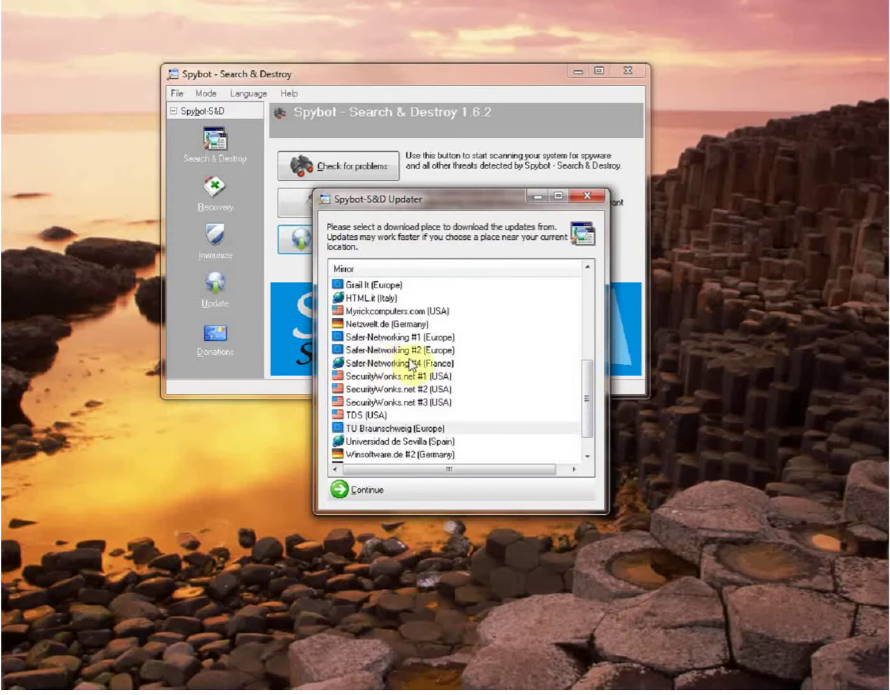
left_click(395, 355)
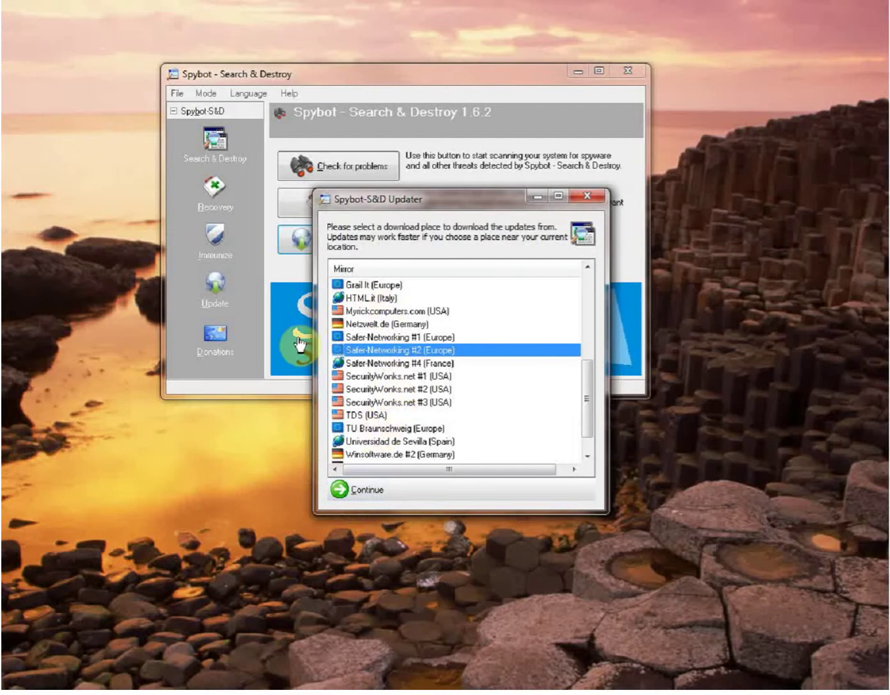
left_click(358, 489)
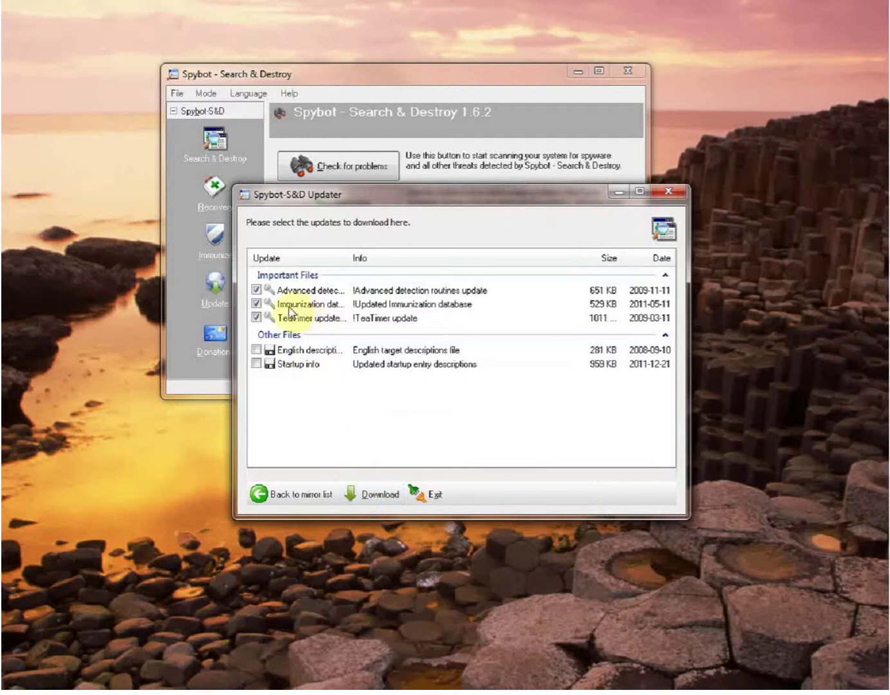
Exclude the TeaTimer and Immunization database updates, download only the Advanced detection update, and exit the updater
mouse_move(294, 309)
left_click(309, 293)
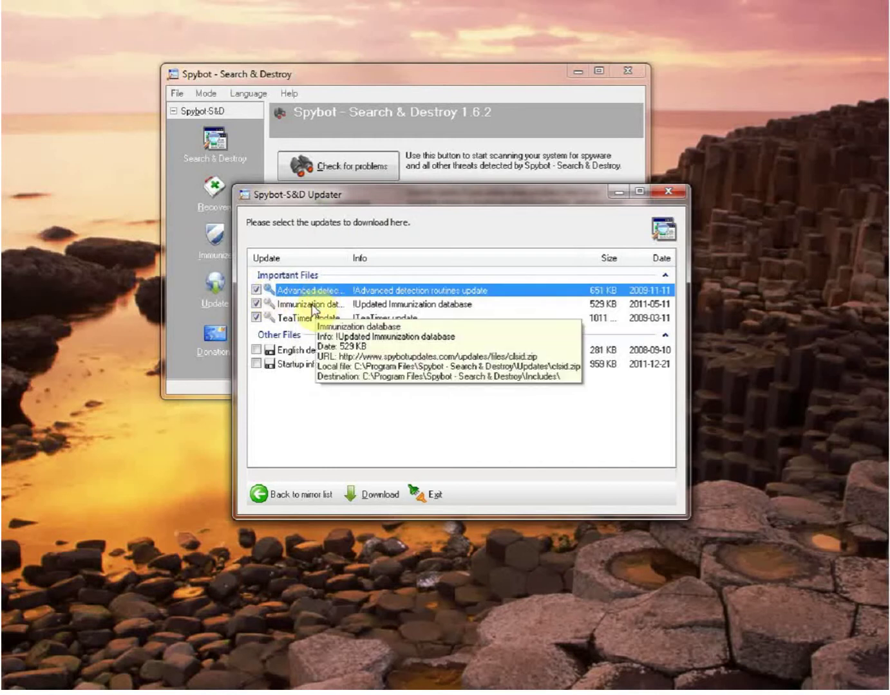
left_click(314, 307)
mouse_move(314, 309)
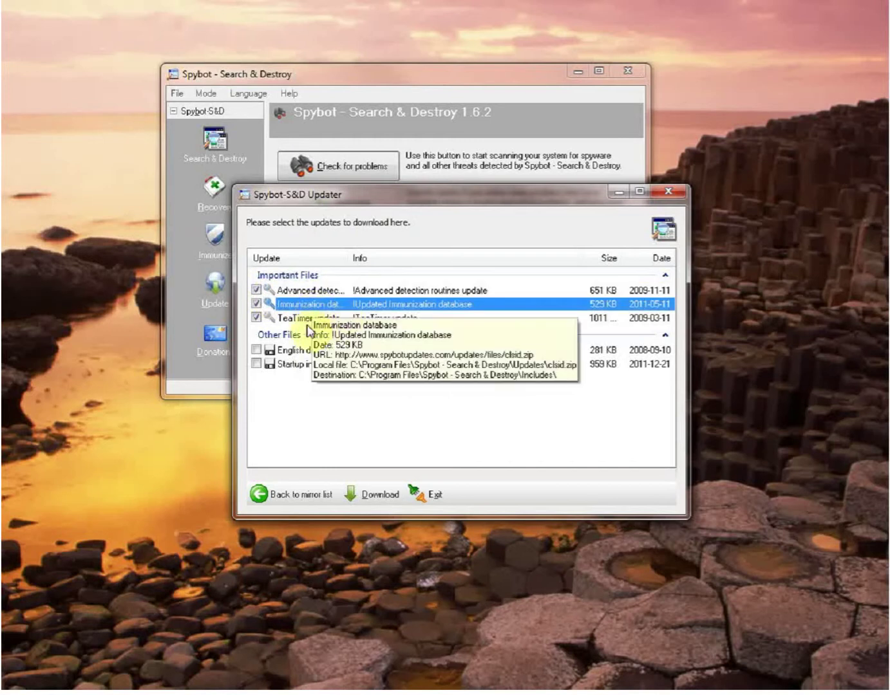
left_click(256, 317)
mouse_move(292, 312)
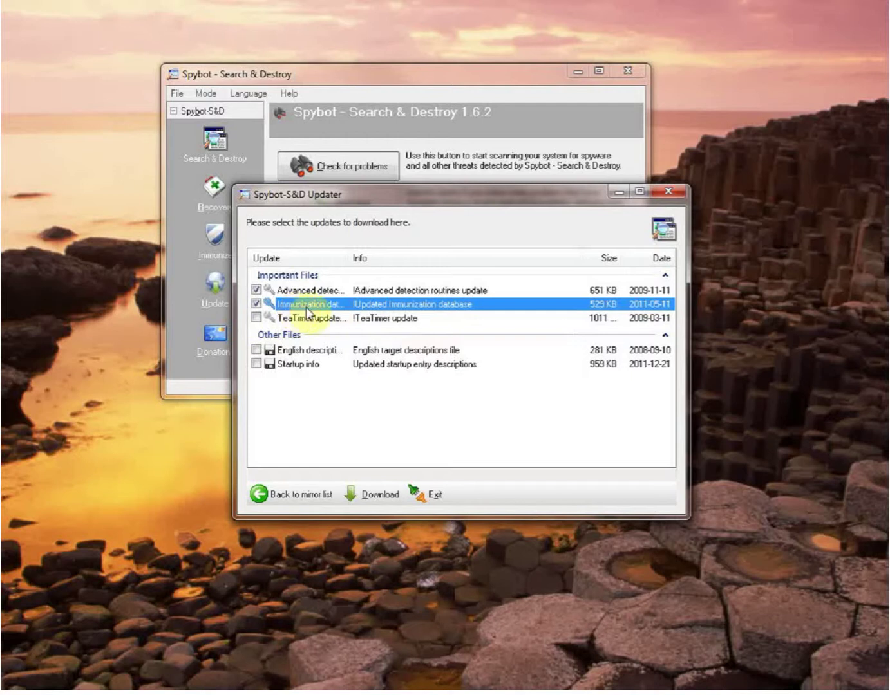
left_click(257, 304)
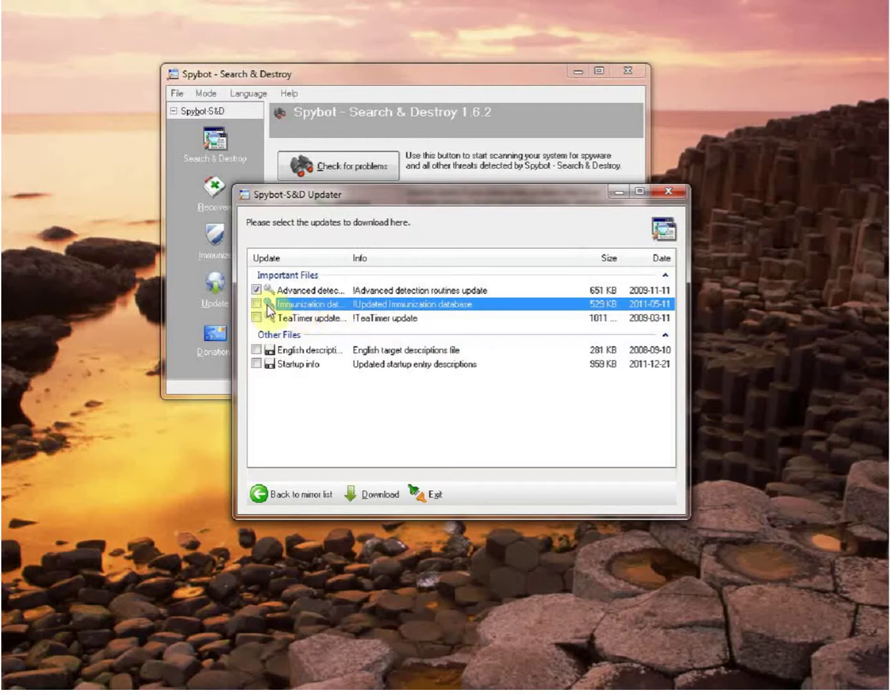
left_click(373, 497)
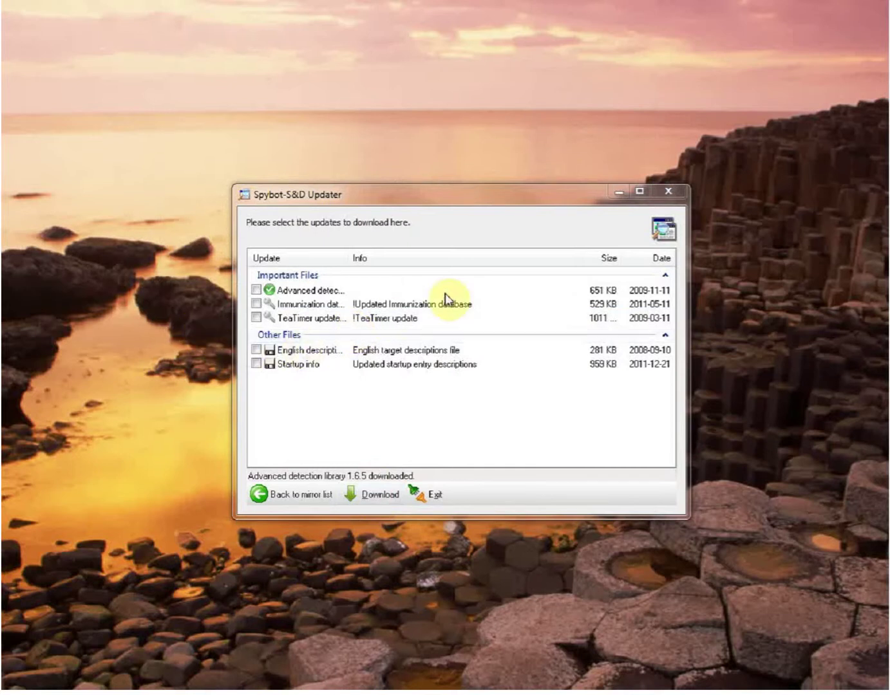
left_click(435, 495)
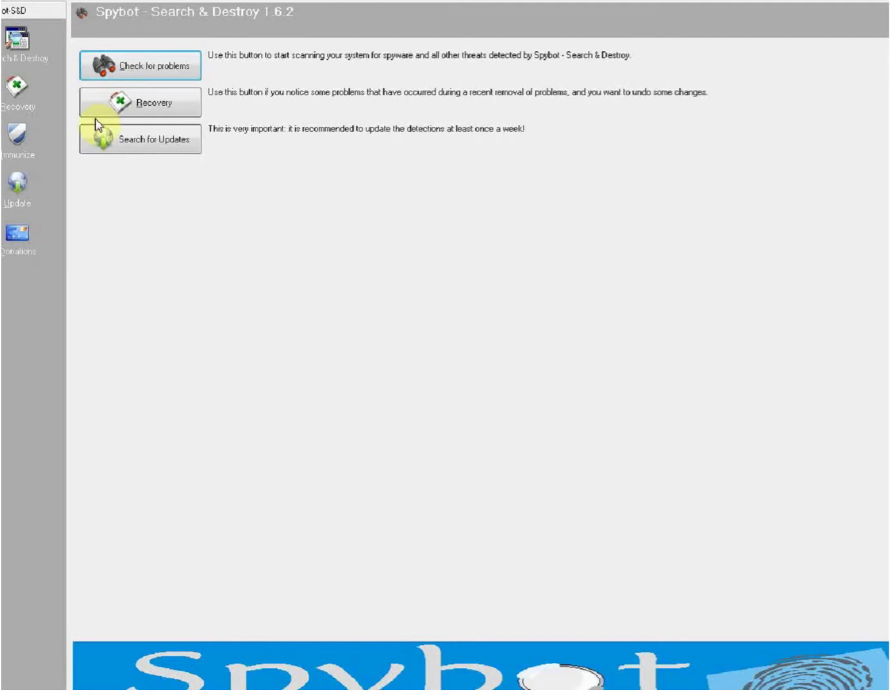
Scan the system for problems and inspect the details of the DoubleClick entry in the results
left_click(131, 77)
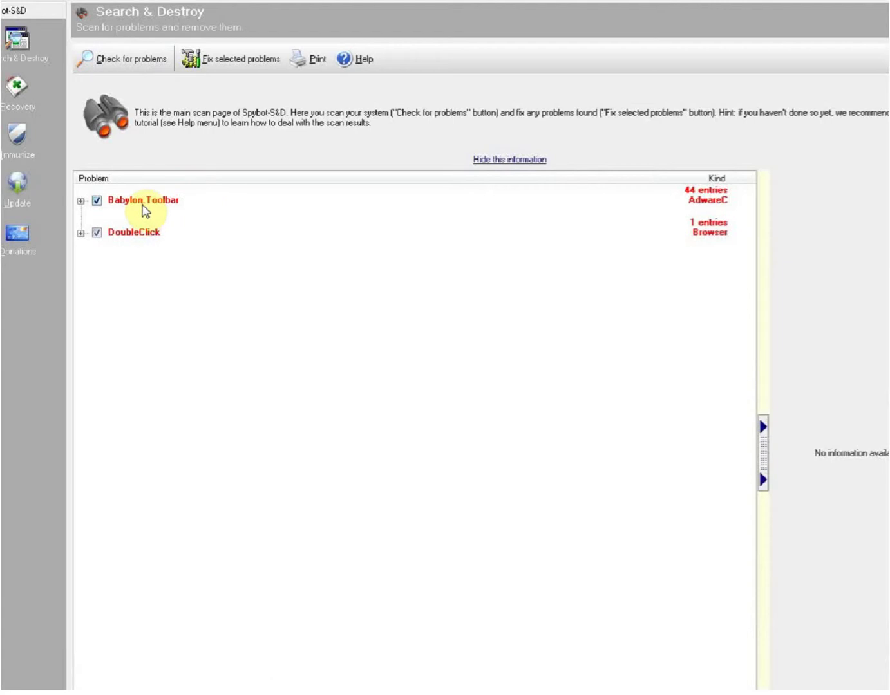
left_click(82, 234)
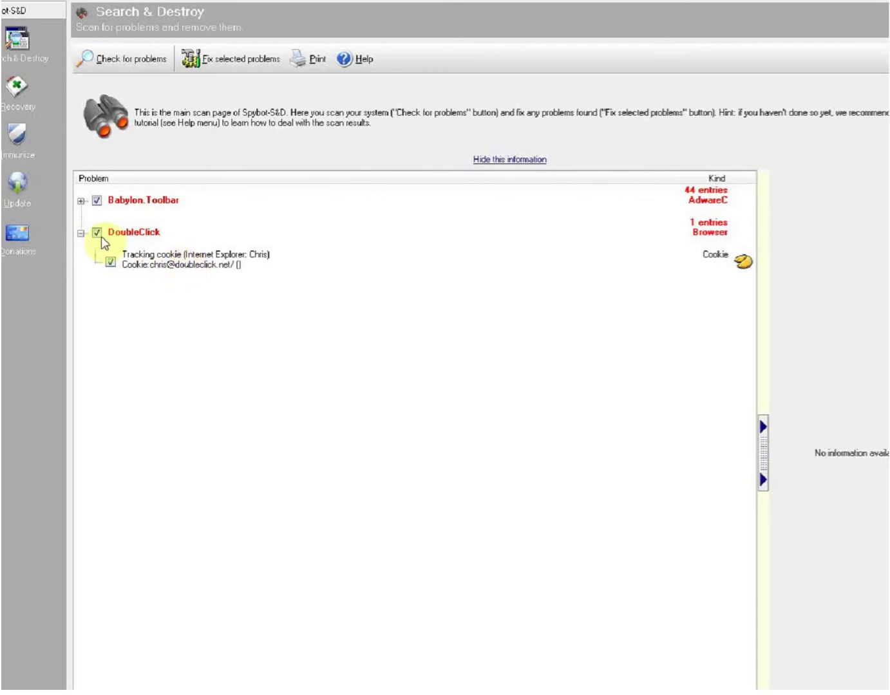
left_click(81, 233)
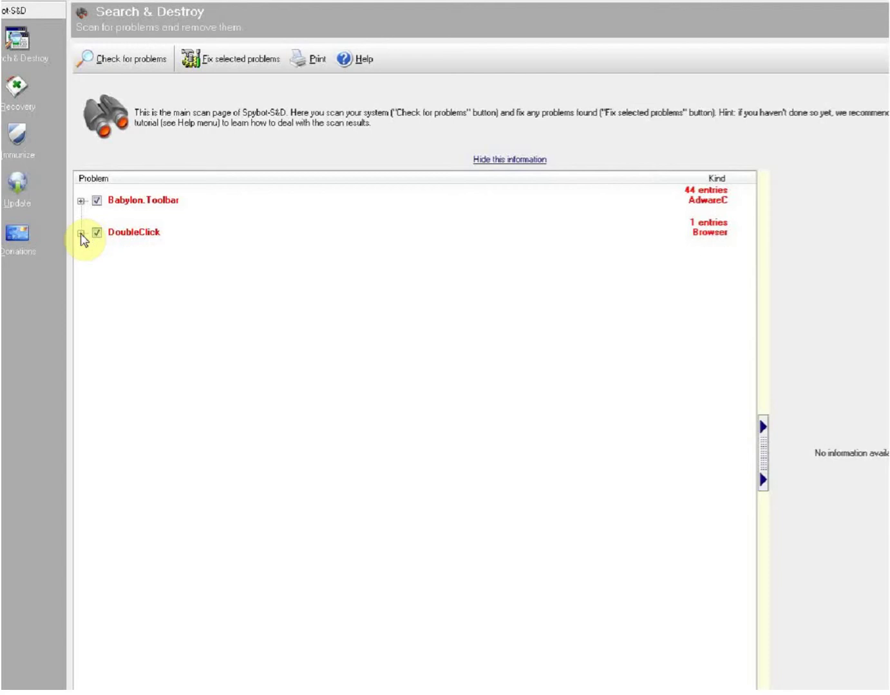
left_click(82, 233)
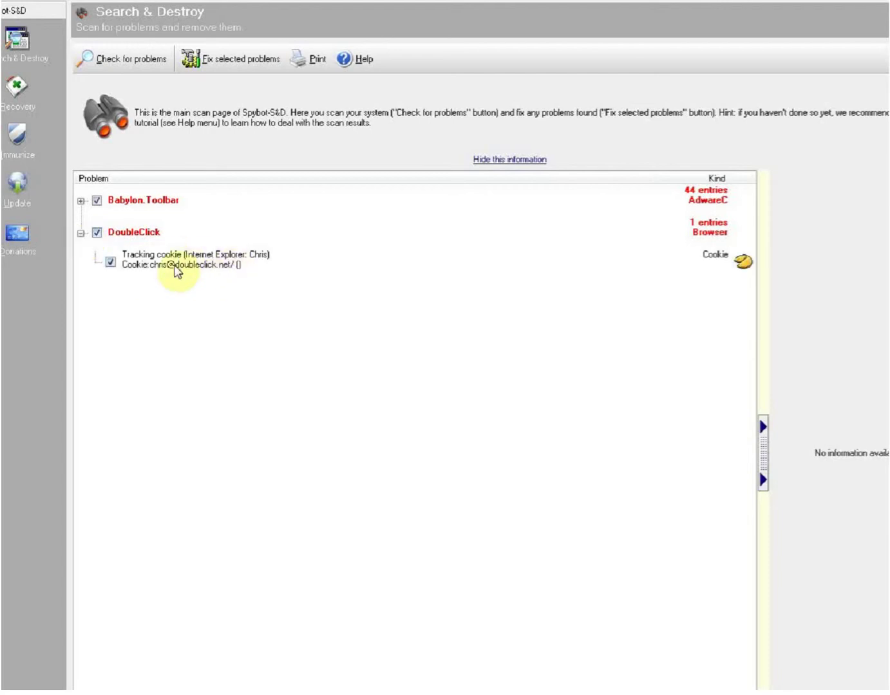
left_click(82, 234)
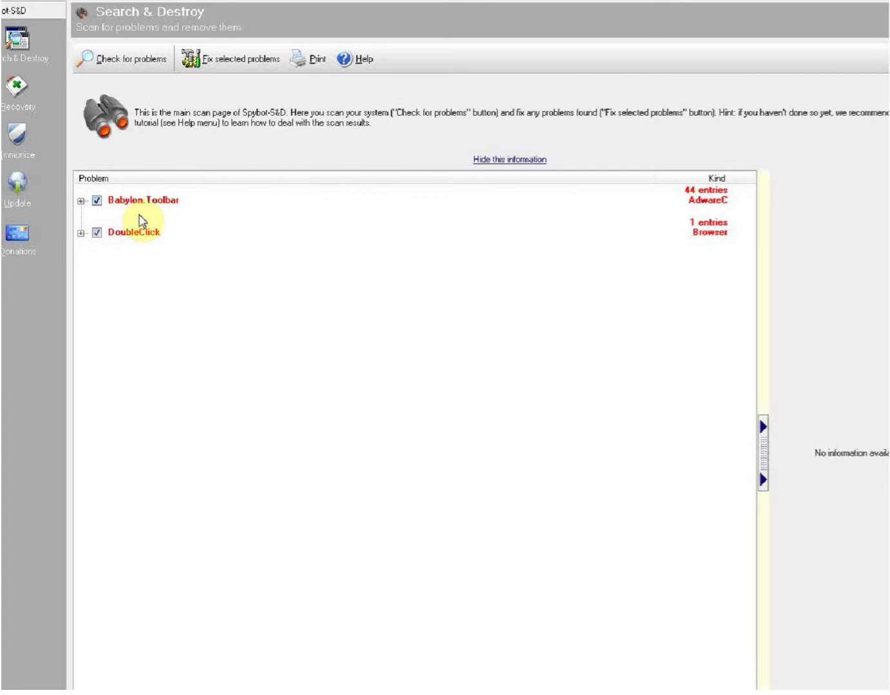
Fix the selected Babylon.Toolbar and DoubleClick problems, confirming the removal of their entries
left_click(97, 201)
left_click(98, 201)
left_click(229, 61)
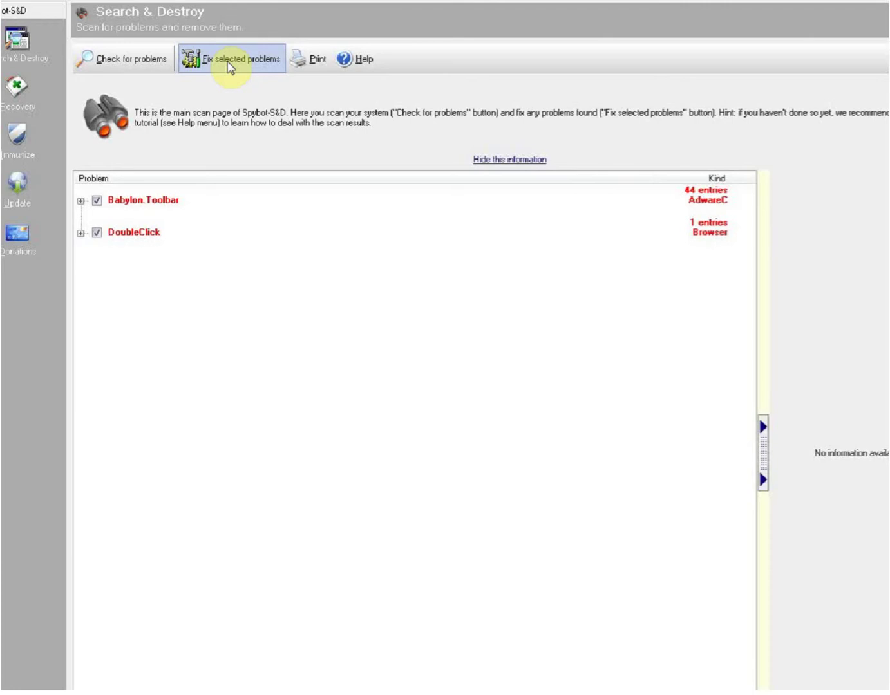
left_click(229, 65)
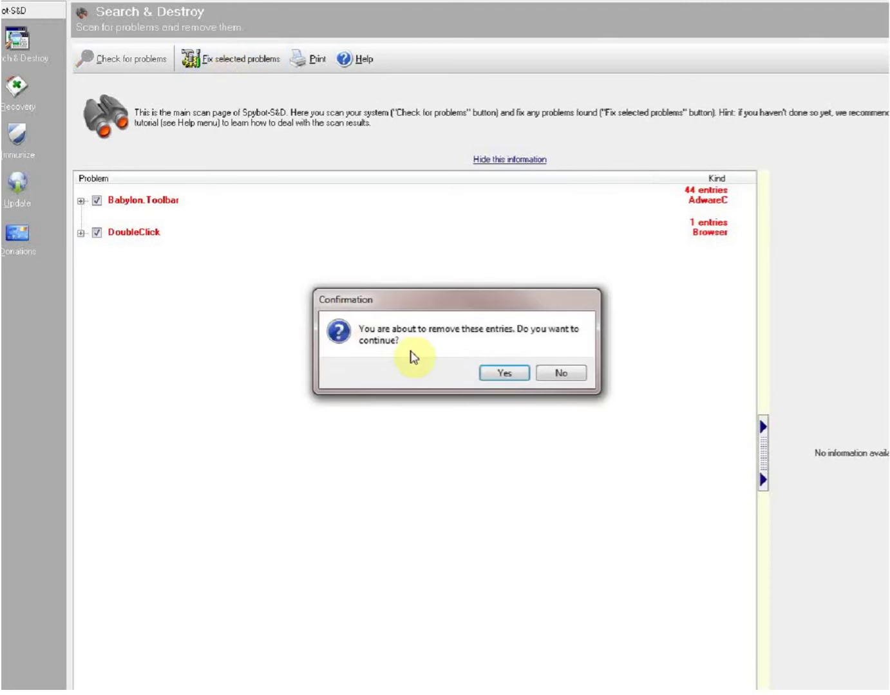
left_click(502, 376)
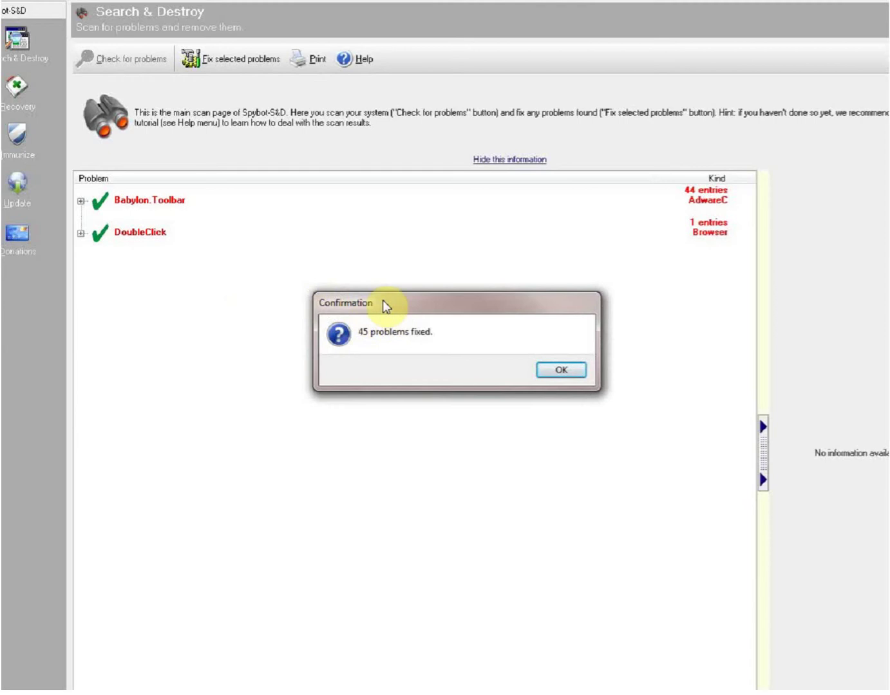
left_click_drag(383, 300, 334, 242)
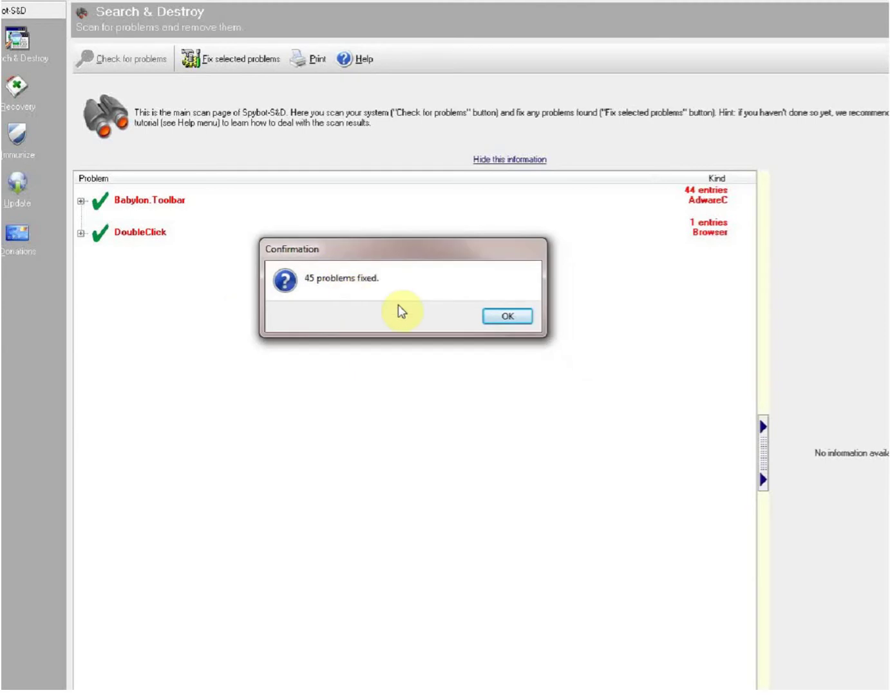
left_click(502, 319)
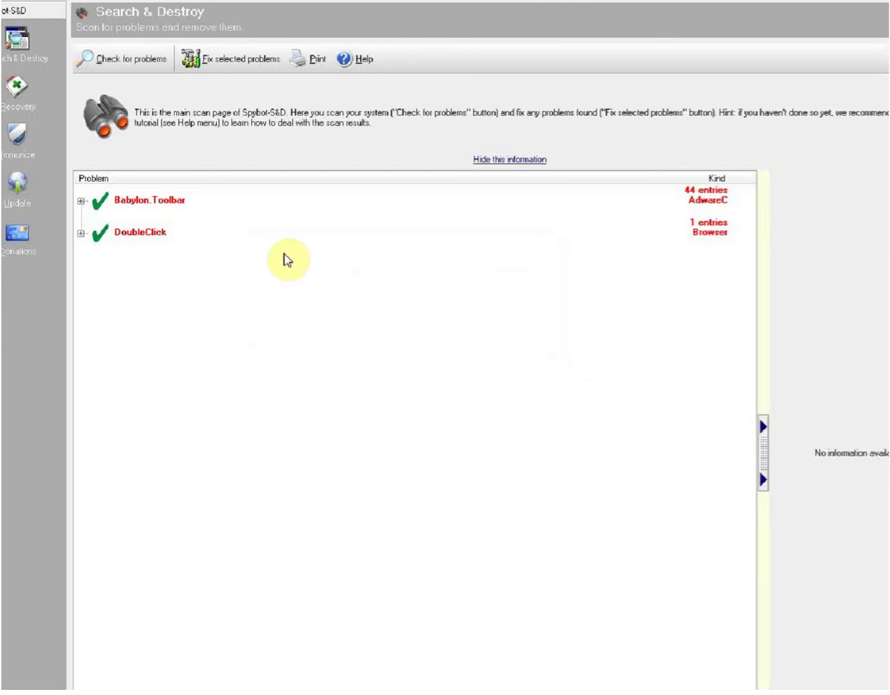